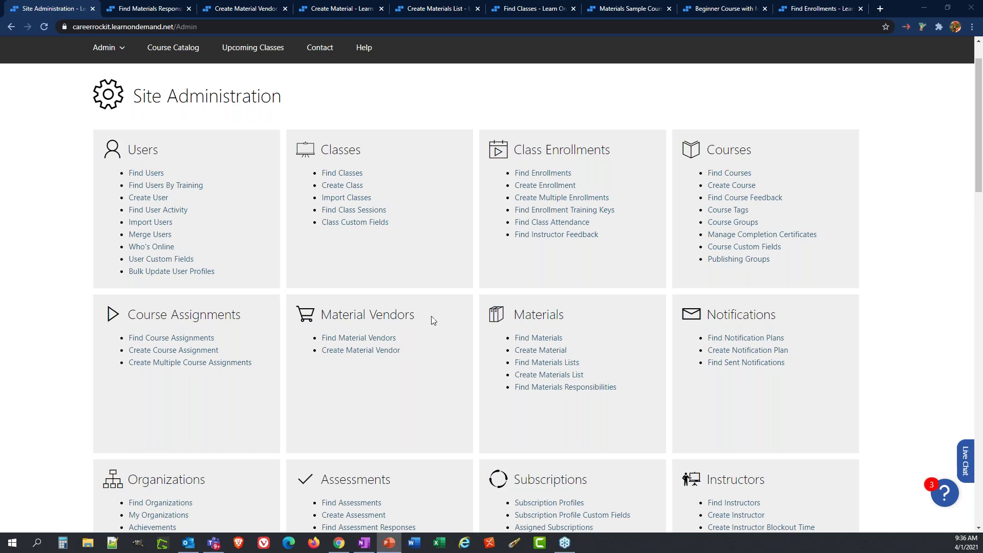
Move the Material Vendors and Materials tiles directly after the Users tile on the Site Administration page.
drag(428, 320, 452, 222)
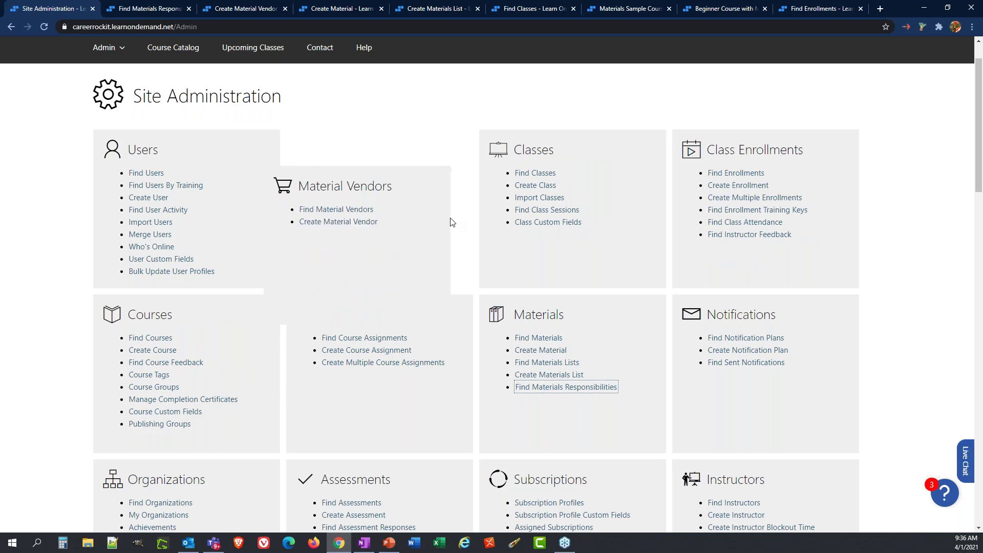
drag(517, 318, 505, 143)
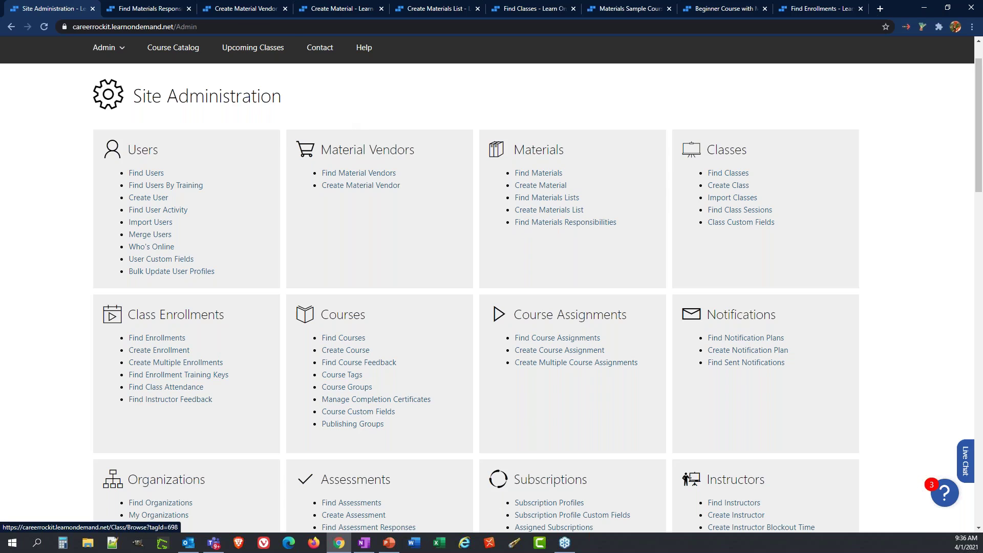
Switch to the Find Materials Responsibilities page and sort its results by title.
click(146, 10)
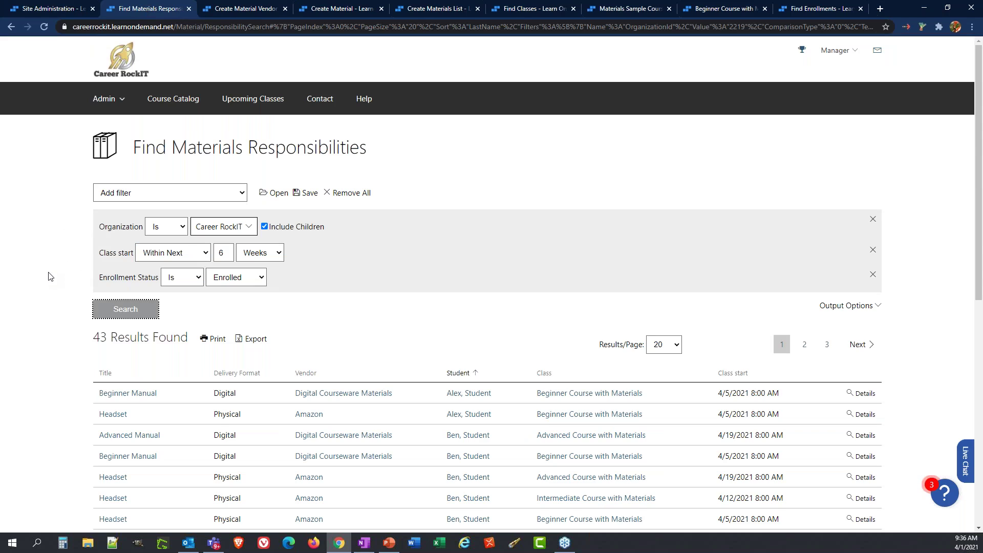
scroll(50, 272, down, 3)
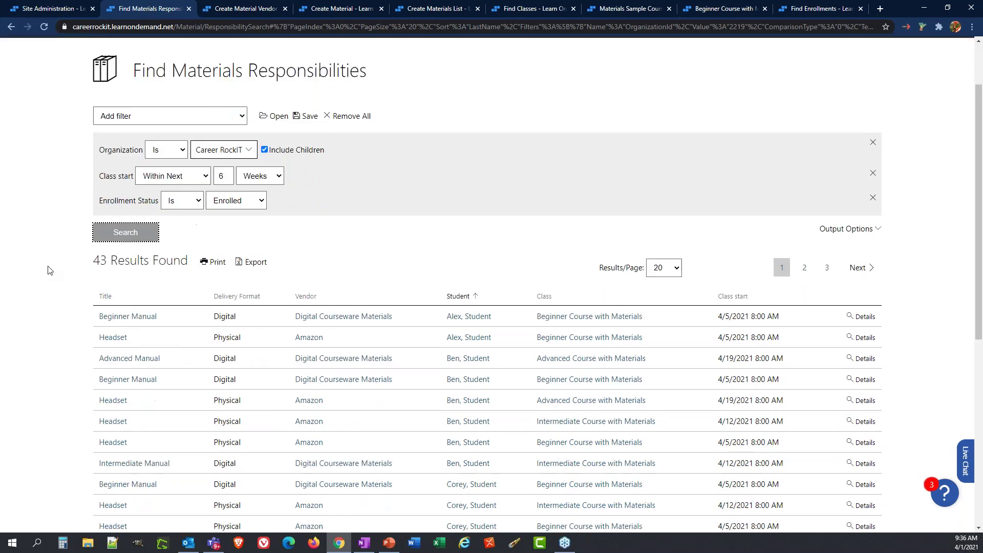
scroll(50, 271, down, 1)
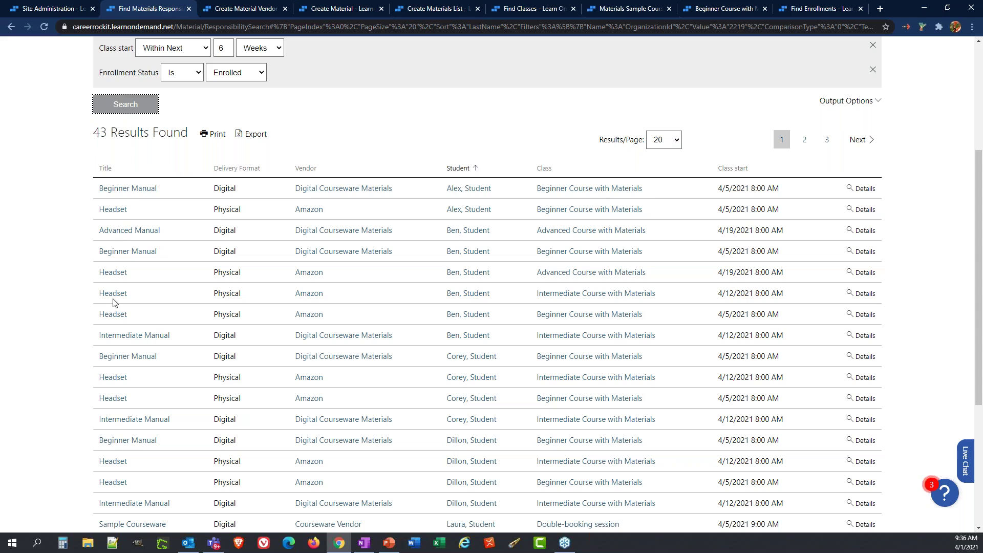
click(106, 169)
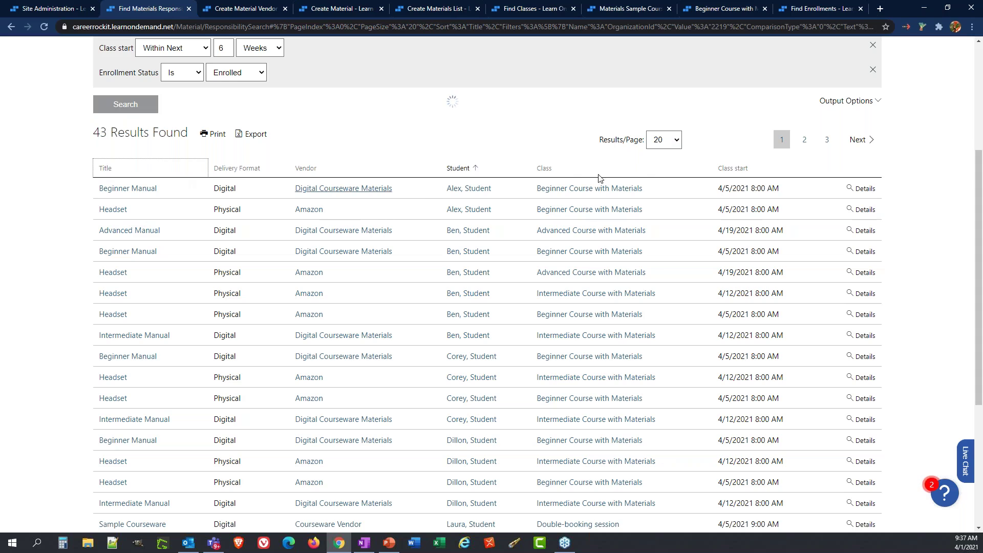
Sort the materials responsibilities results by class start in descending order, with the latest classes first.
click(737, 171)
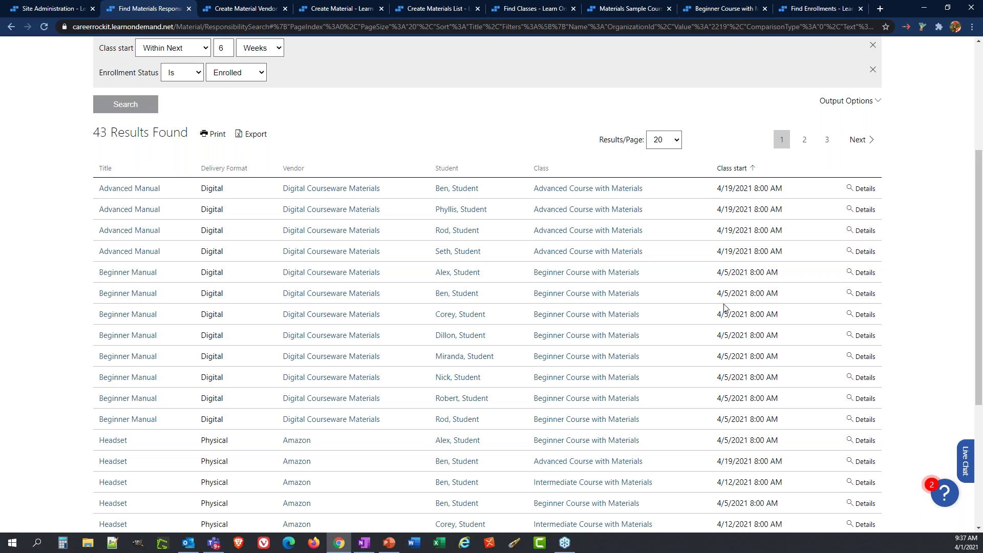
scroll(711, 284, down, 6)
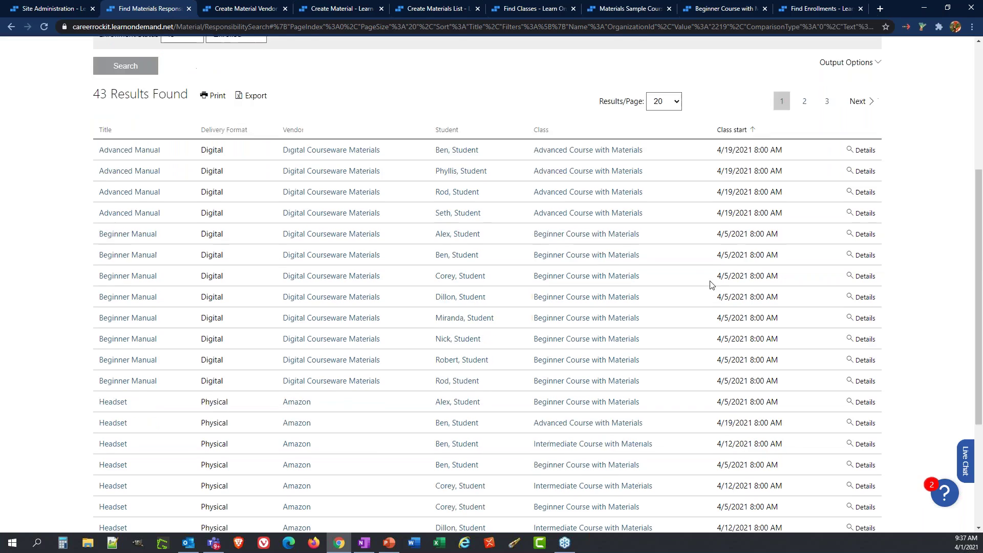
scroll(727, 256, up, 5)
scroll(739, 222, up, 2)
click(732, 244)
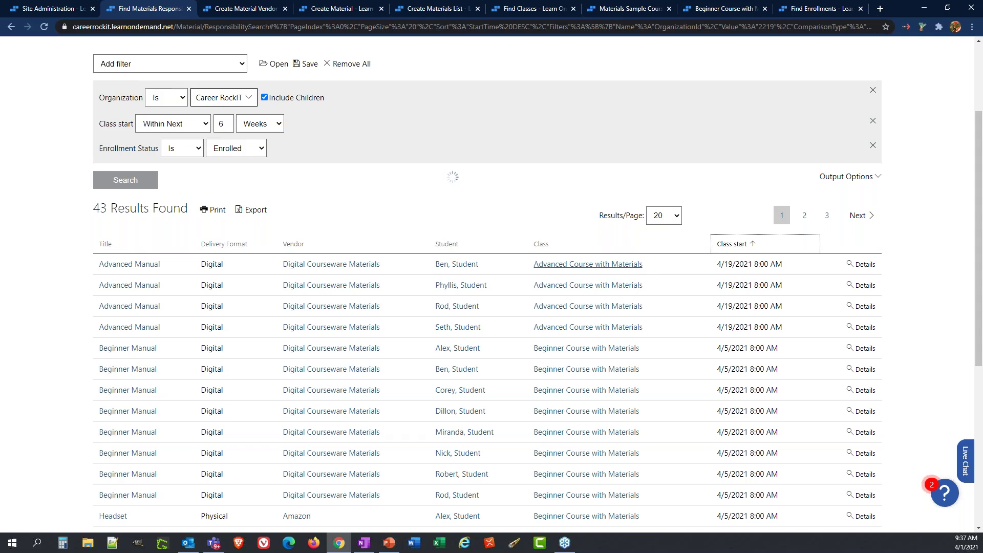
Look through the sorted materials responsibilities and set the list to 50 results per page.
scroll(350, 183, up, 1)
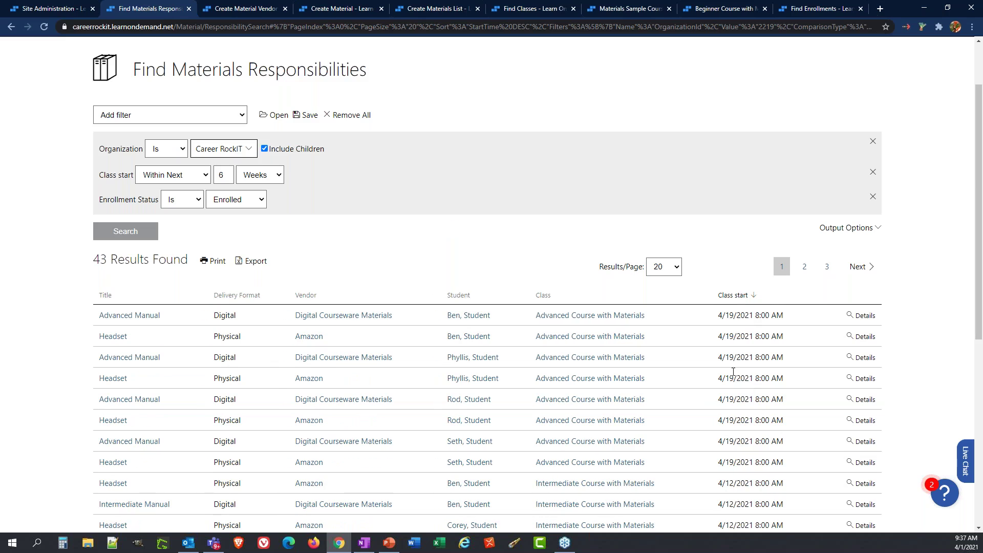
scroll(722, 312, down, 7)
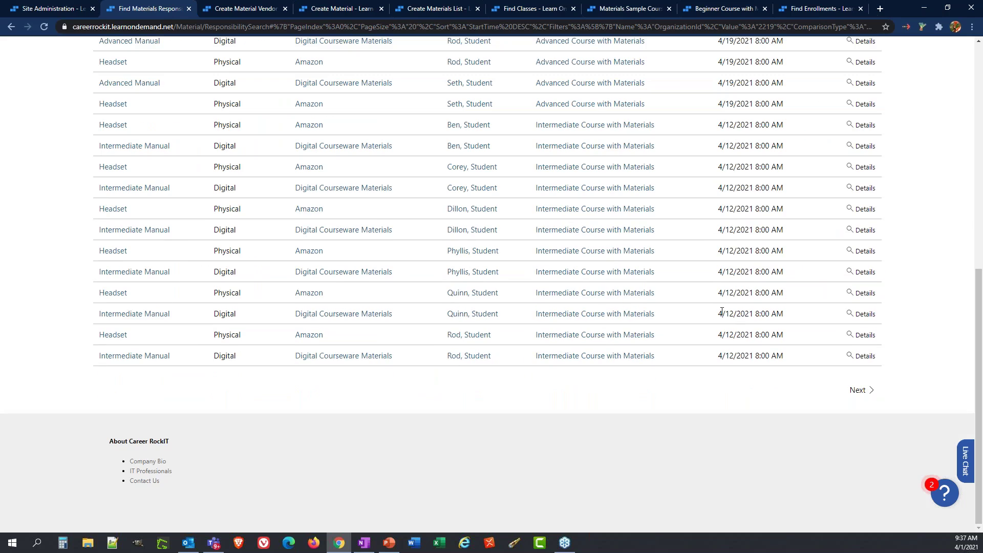
scroll(722, 311, up, 6)
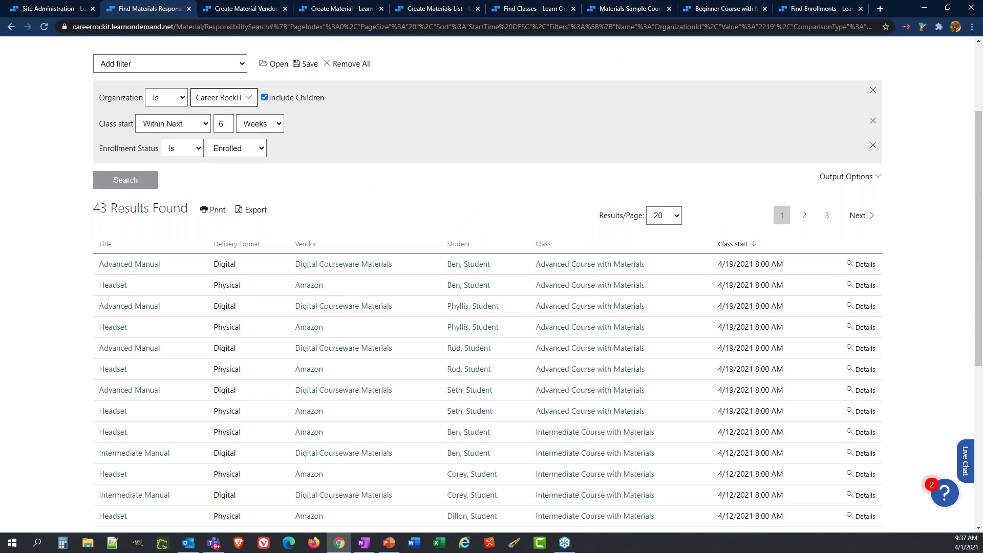
scroll(669, 309, down, 7)
scroll(669, 309, up, 9)
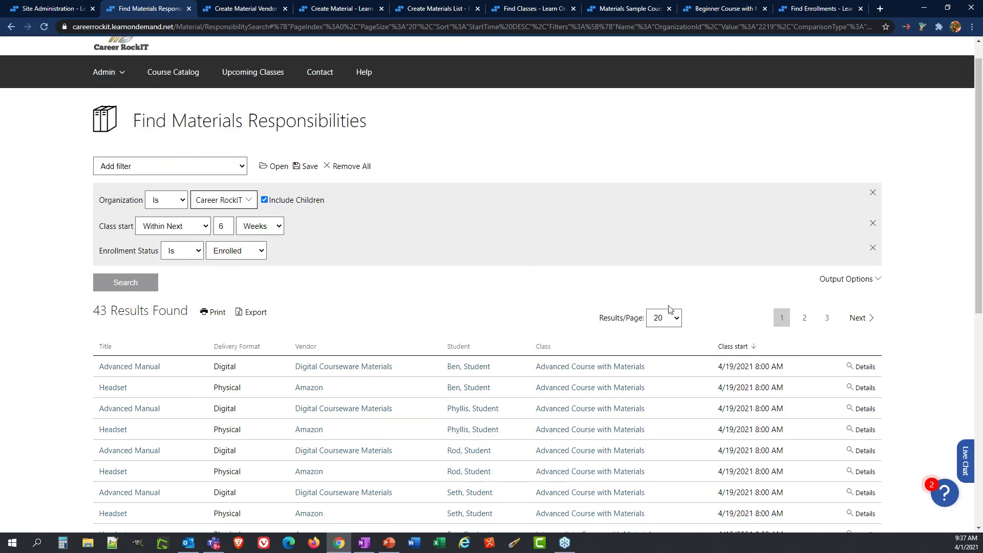
click(671, 317)
click(664, 369)
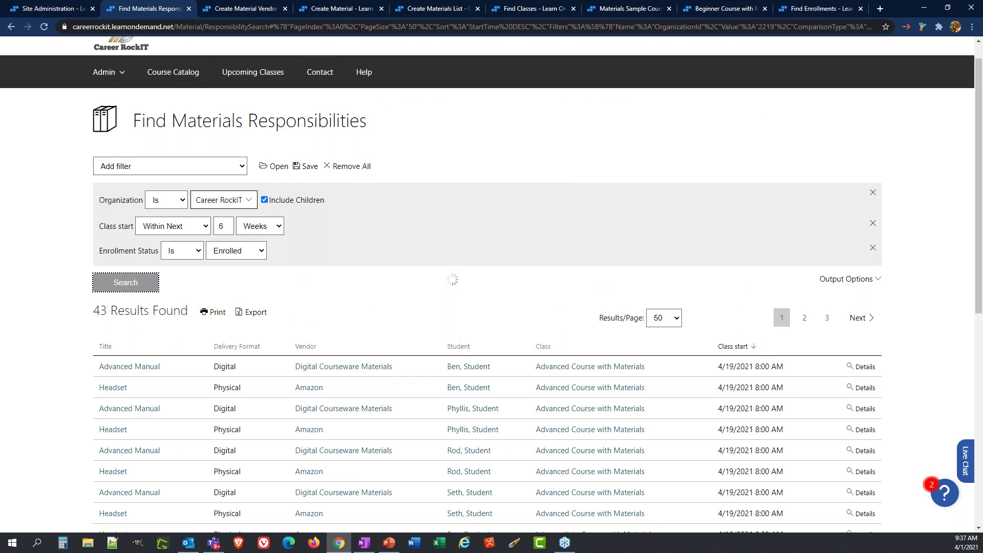
Search for all material vendors without a name filter and open the details of the Amazon vendor.
click(243, 9)
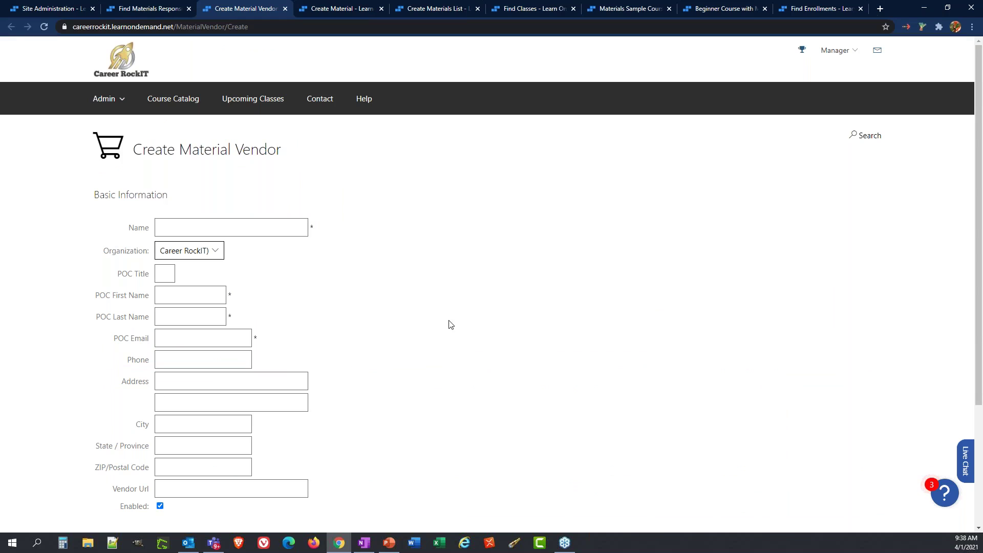
click(866, 139)
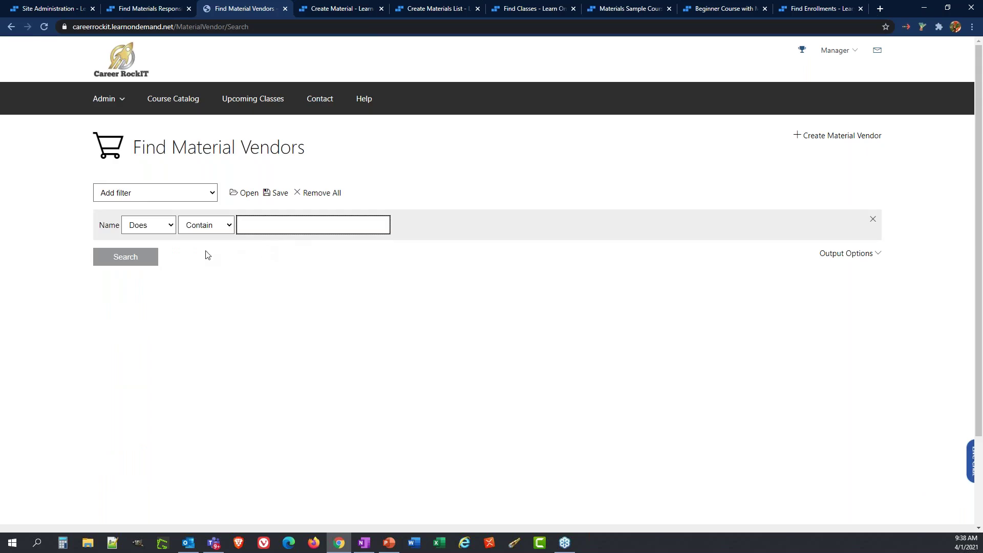
click(141, 268)
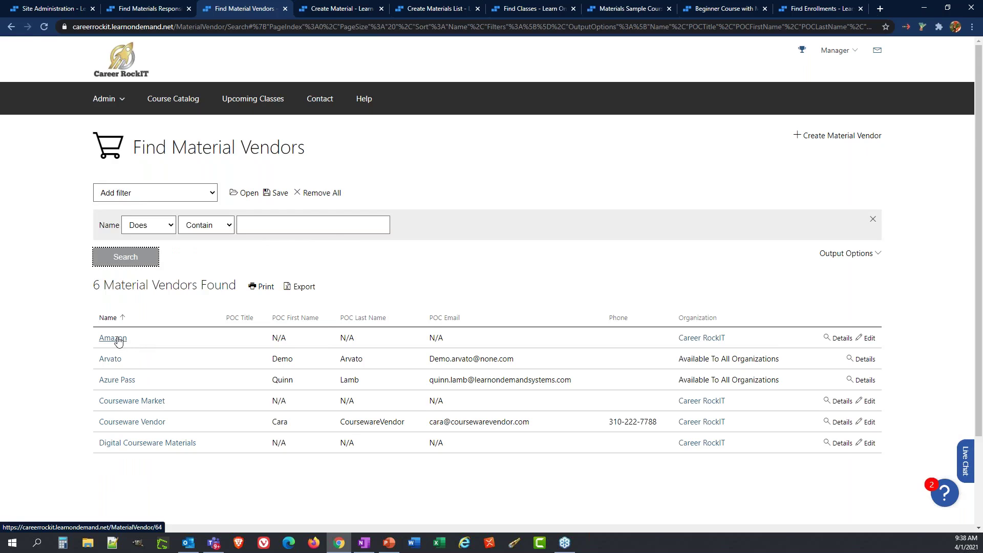
click(119, 339)
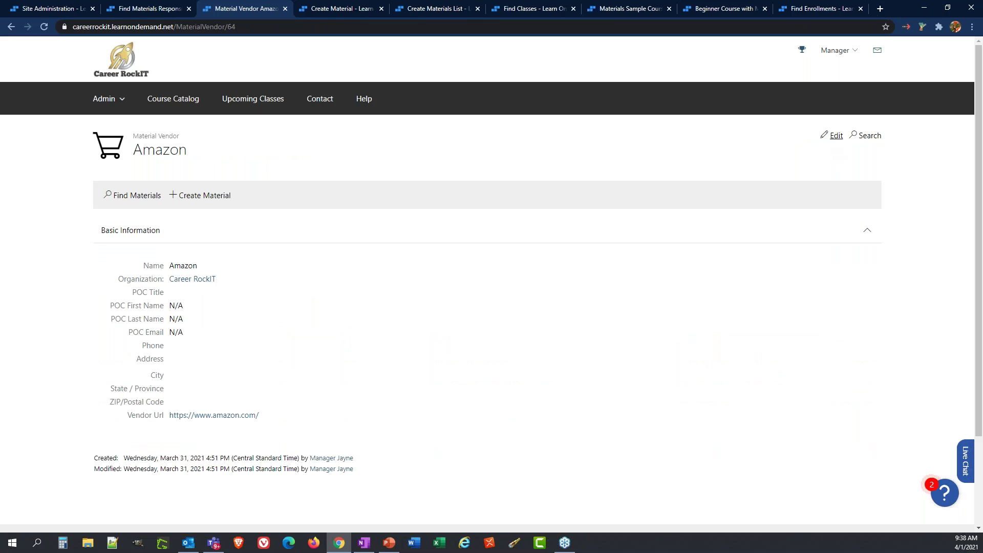
Open the Amazon vendor for editing and examine its name and organization selection.
click(833, 135)
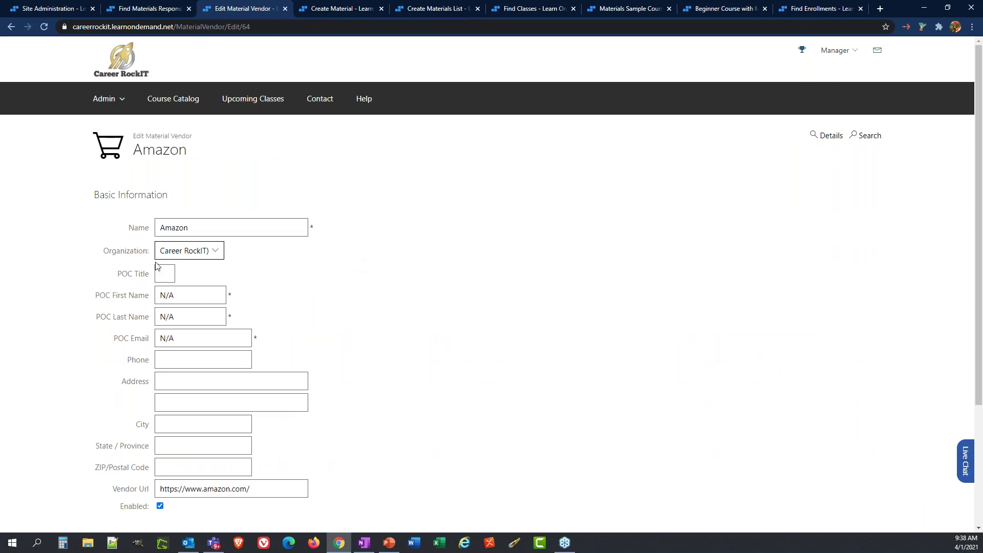
double_click(187, 230)
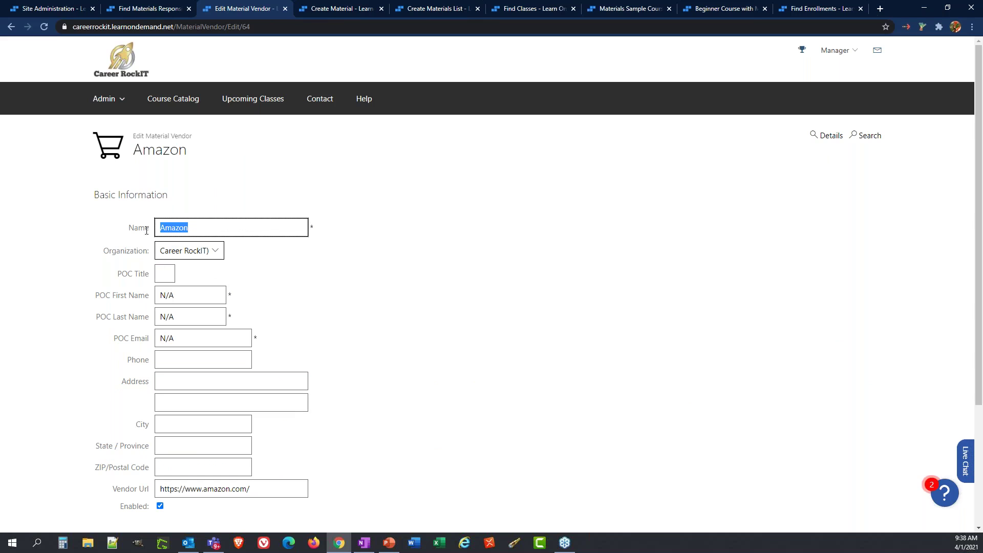
click(323, 270)
click(219, 252)
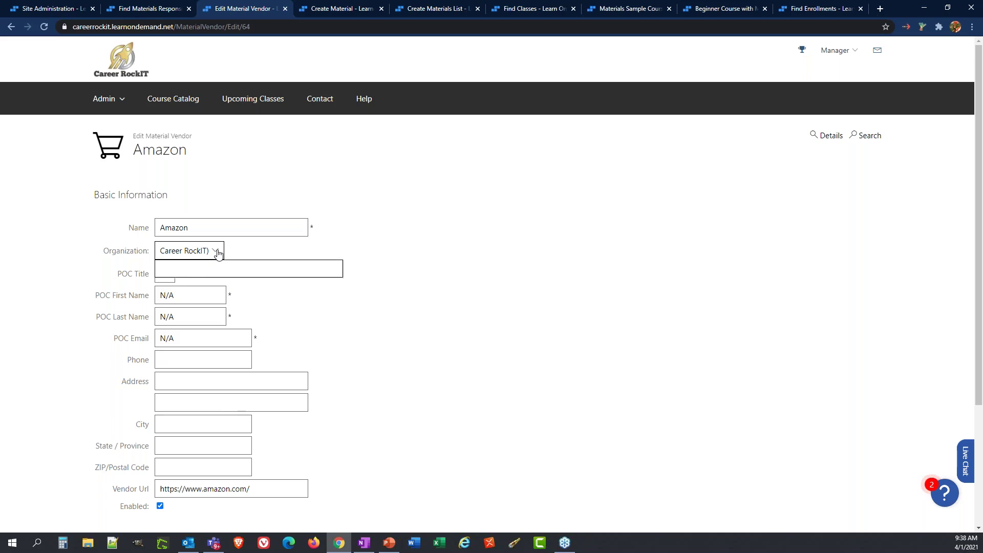
click(466, 233)
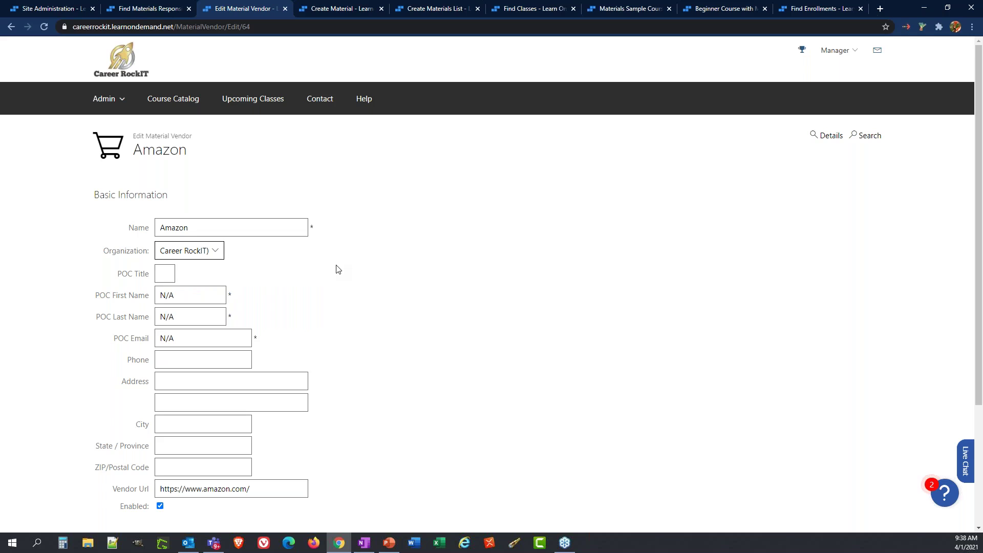
Examine the Amazon vendor's required contact fields and vendor URL, and return to its details page.
scroll(337, 270, down, 2)
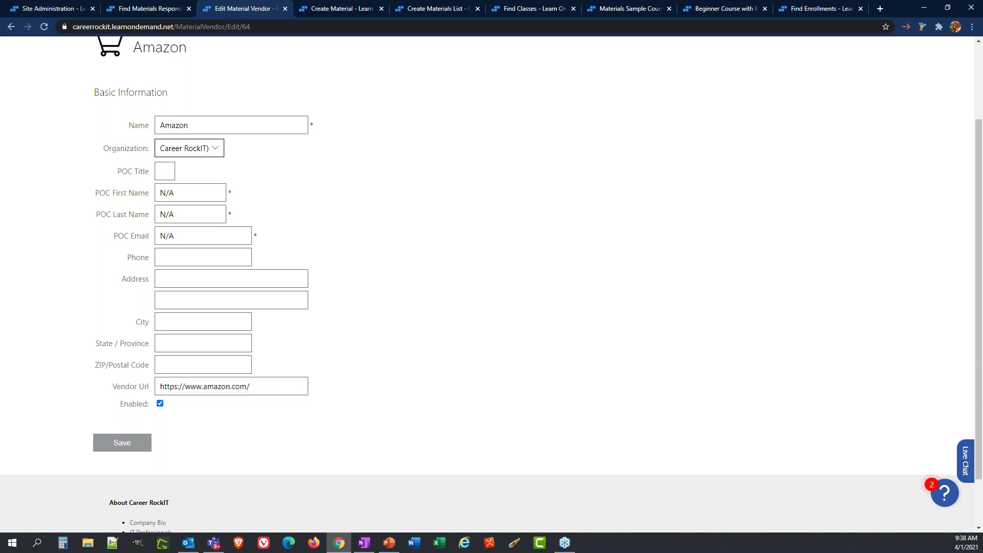
drag(95, 192, 266, 244)
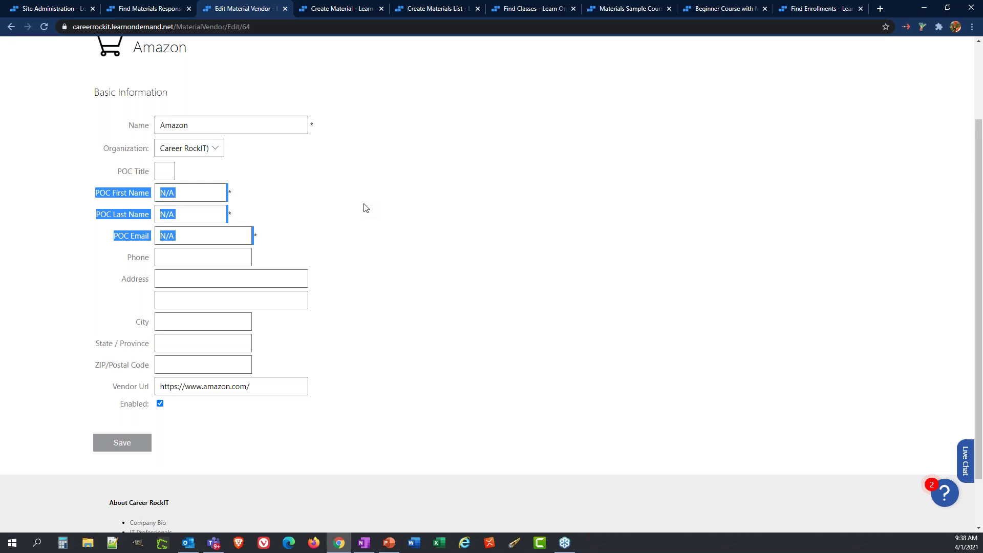
click(350, 210)
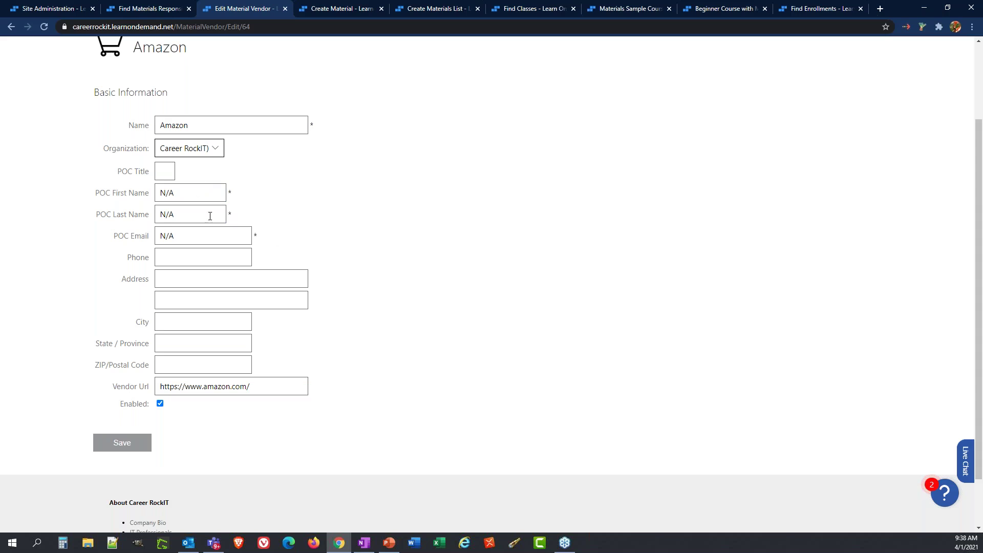
scroll(317, 202, down, 2)
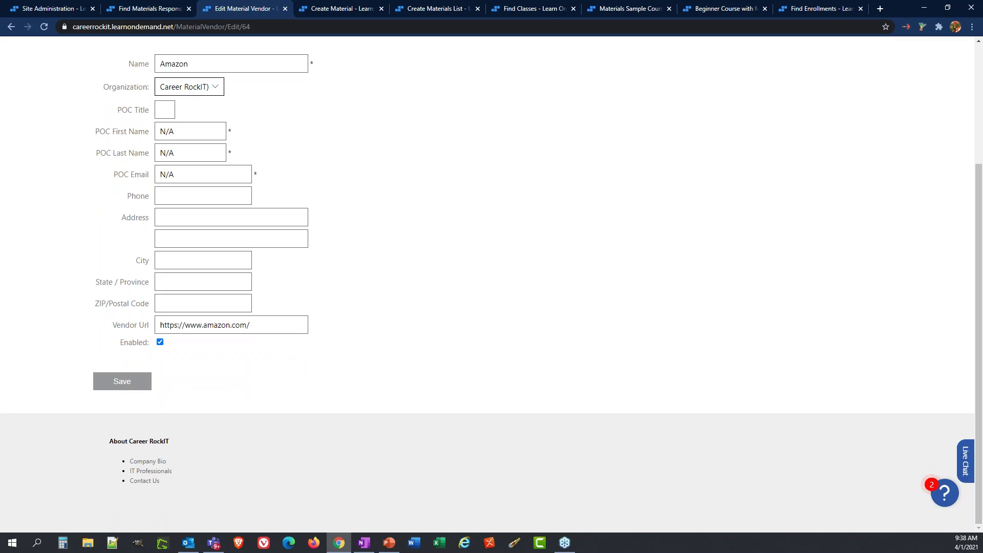
drag(261, 329, 128, 323)
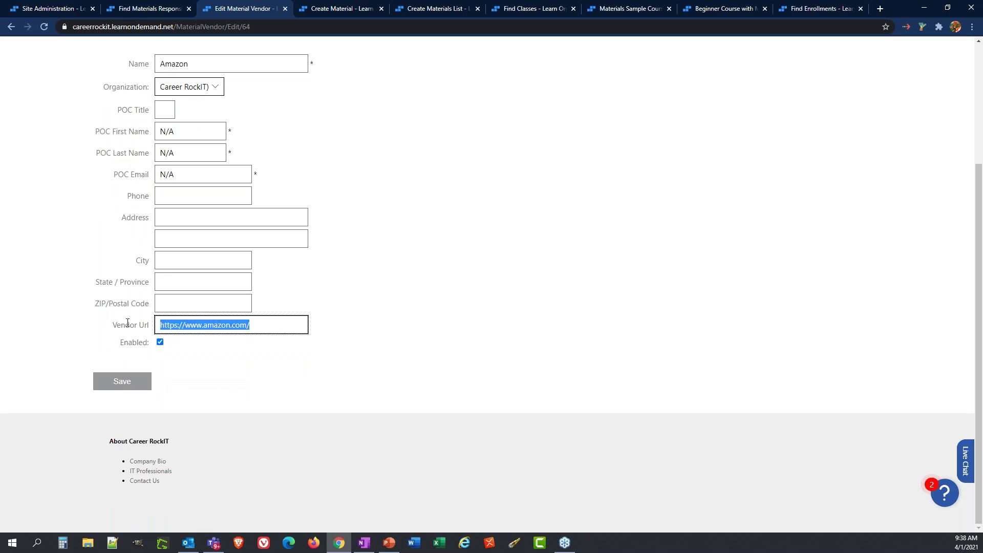
click(96, 332)
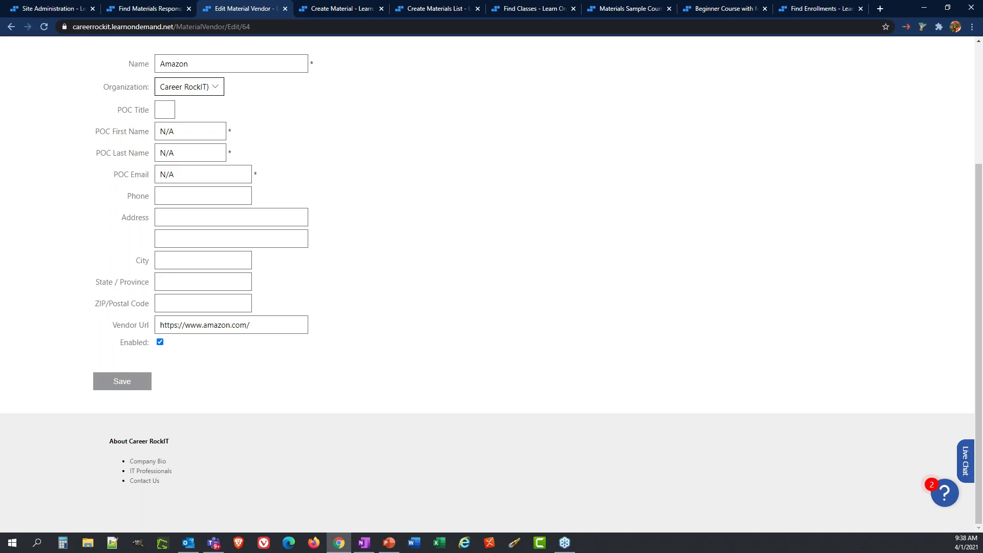
click(122, 381)
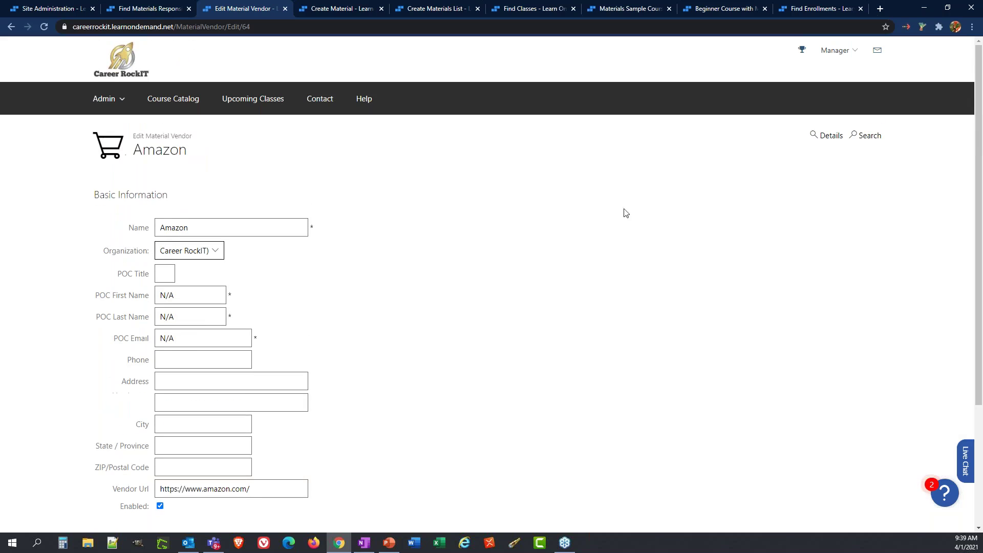
click(826, 136)
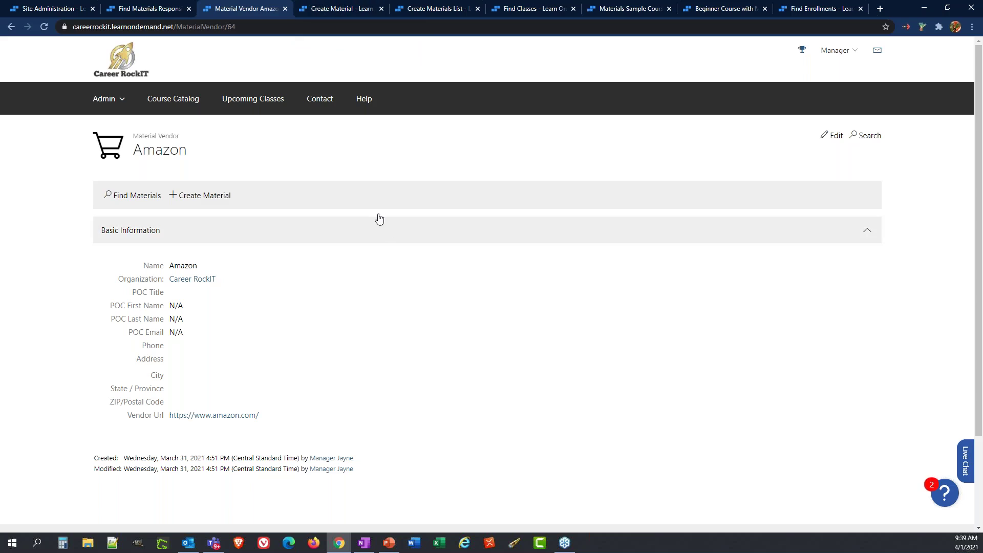
Open the Create Material form and examine its title, product number, ISBN, author and description fields and the delivery format options.
click(321, 12)
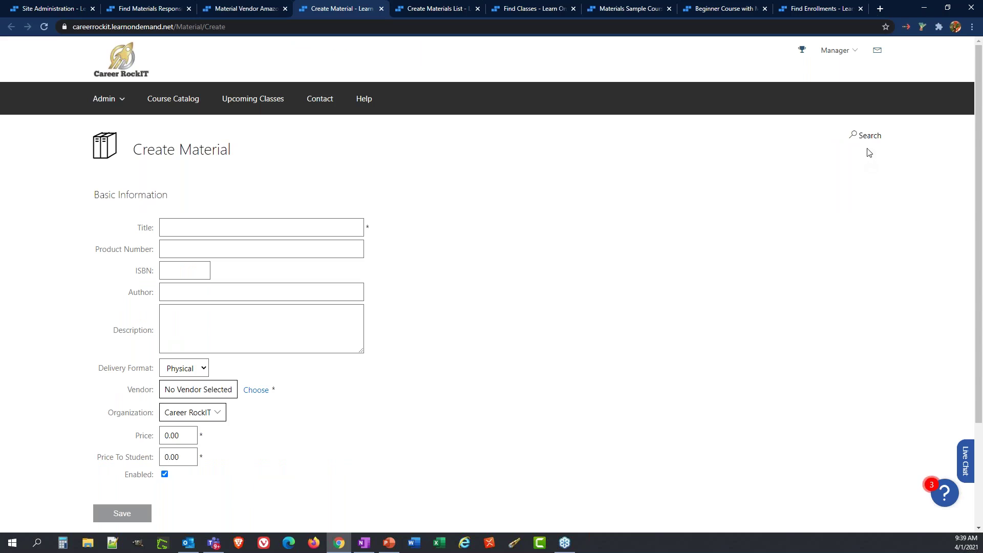
double_click(147, 226)
drag(156, 250, 95, 249)
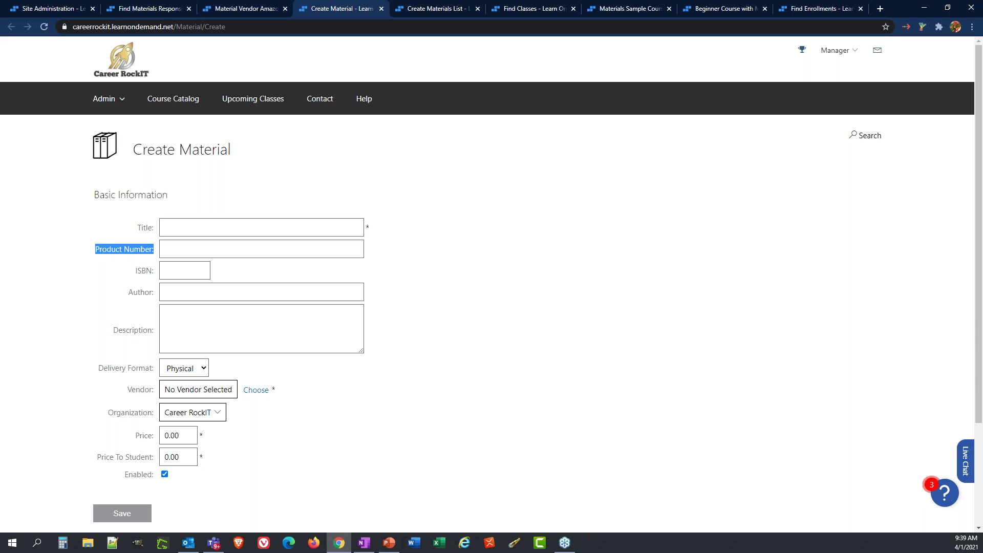
drag(156, 275, 135, 271)
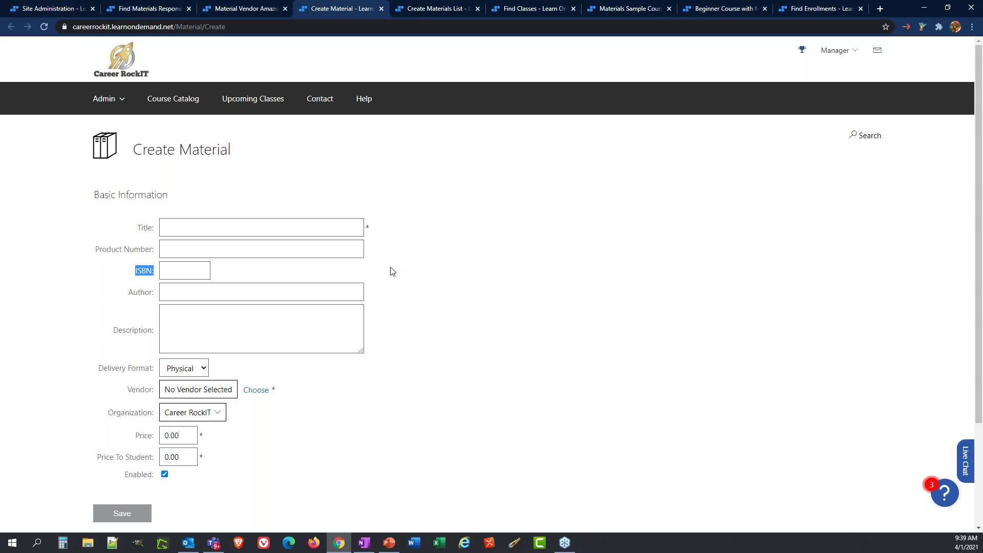
click(167, 295)
click(174, 320)
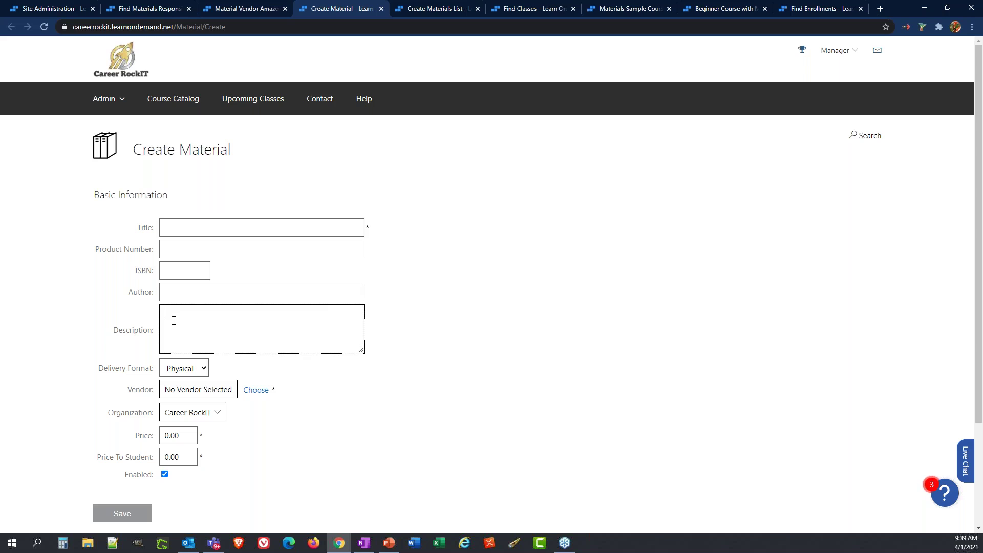
scroll(199, 266, down, 2)
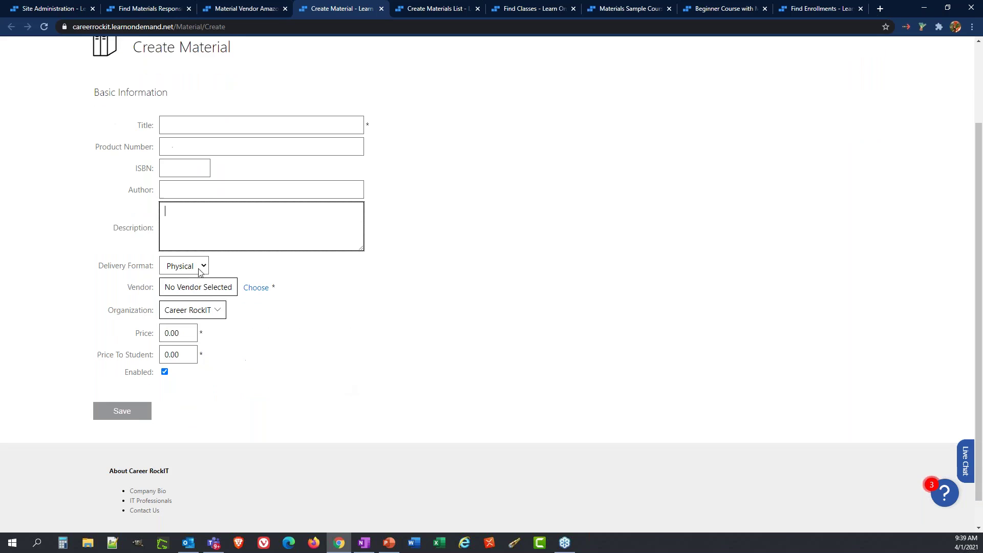
click(201, 267)
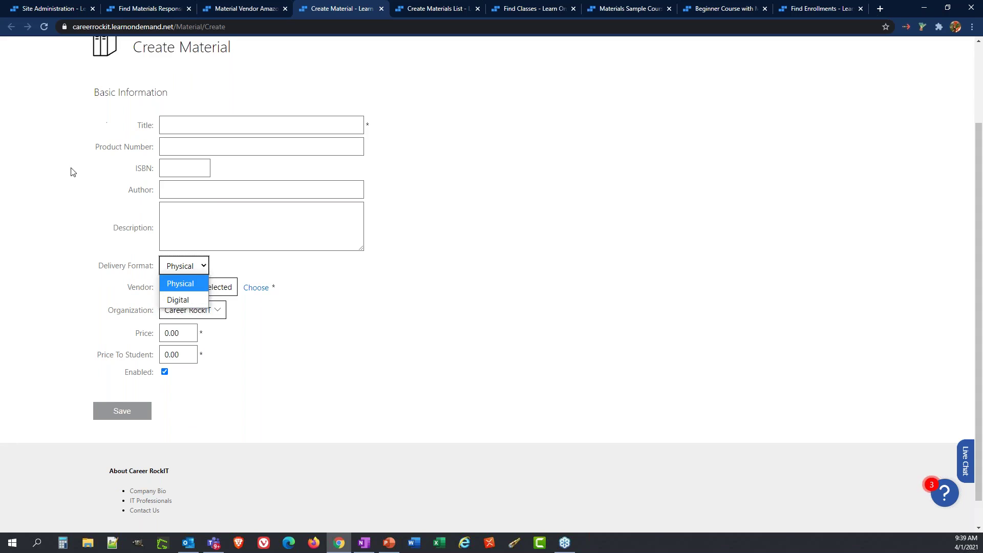
click(393, 307)
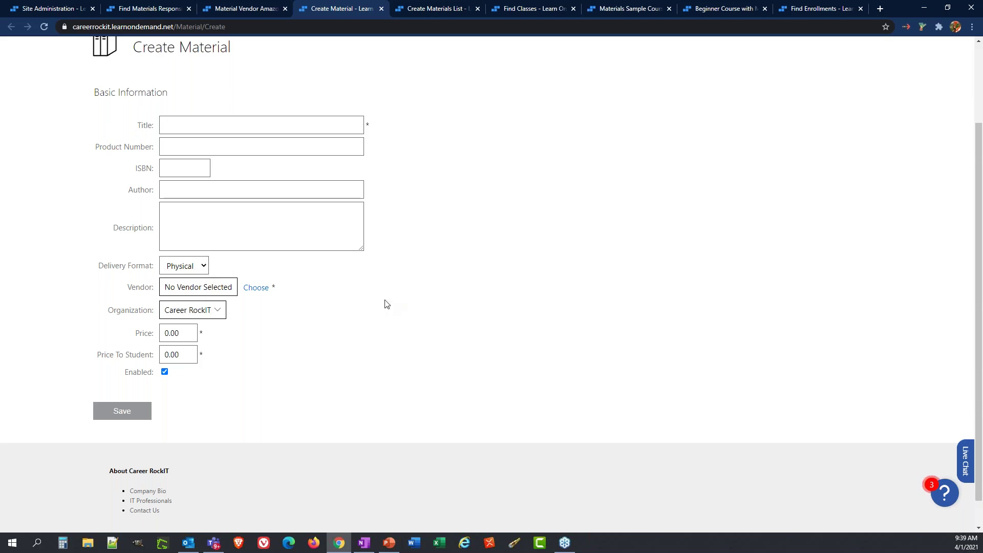
Choose Amazon as the new material's vendor and examine its price field.
click(260, 290)
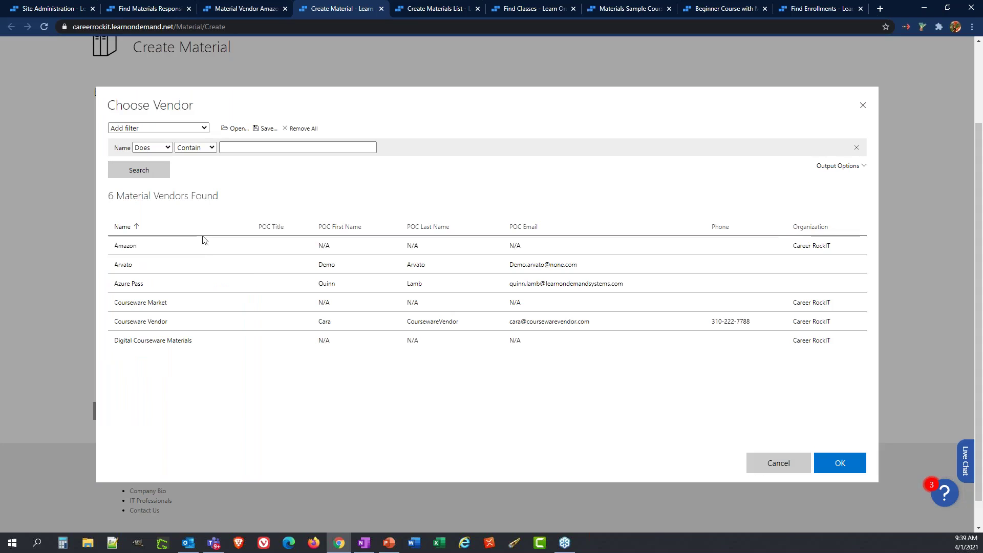
click(204, 244)
key(Return)
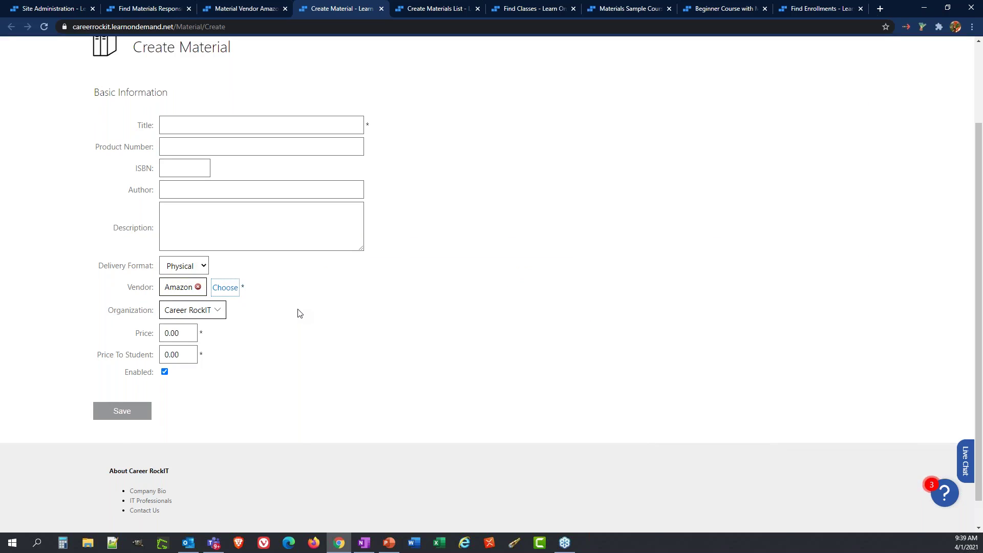
double_click(185, 333)
scroll(266, 333, up, 2)
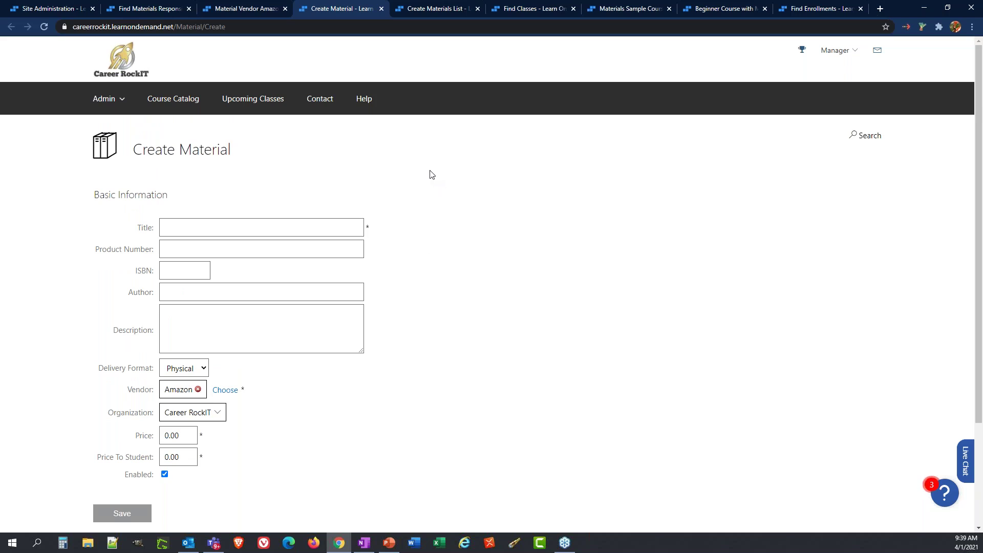
Switch to the Create Materials List form and examine its name and description fields.
click(422, 10)
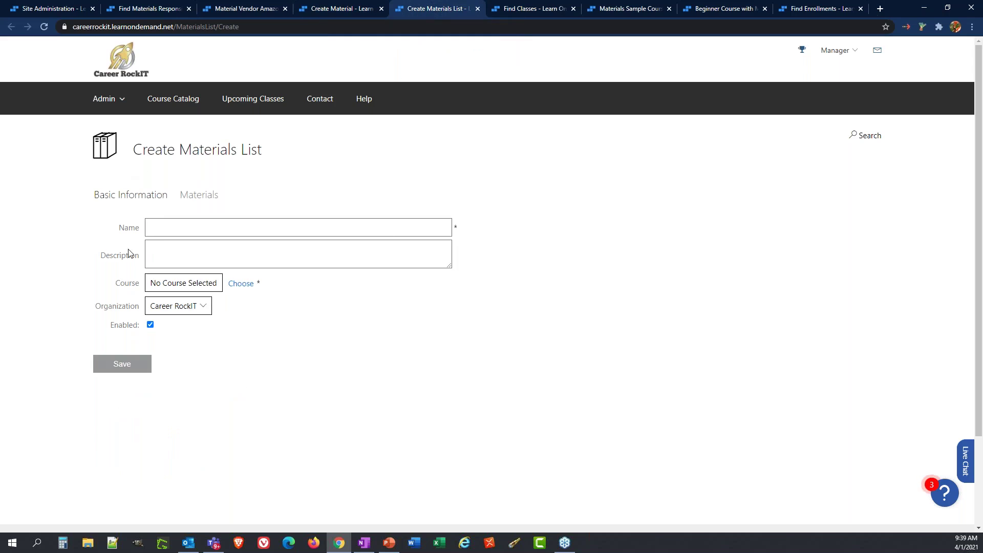
drag(277, 150, 182, 150)
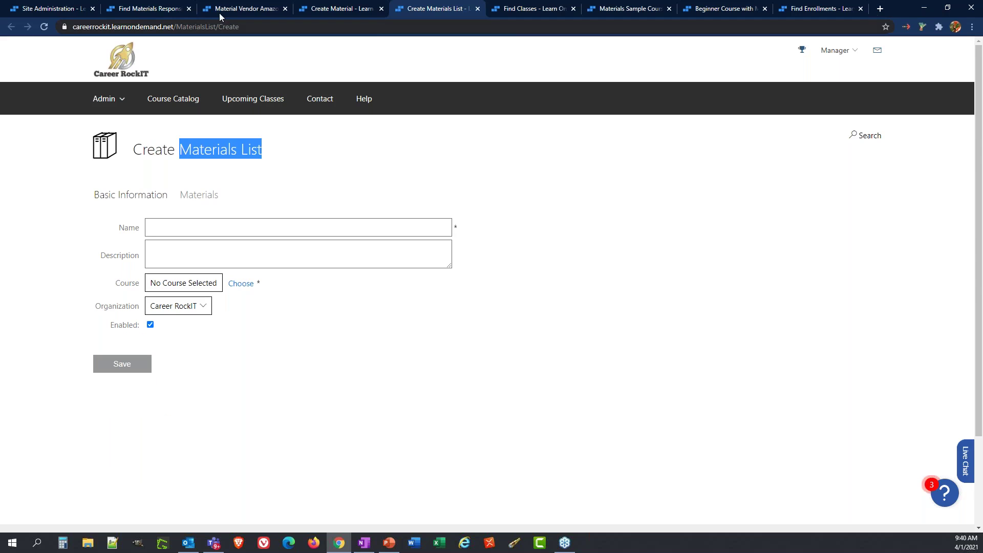
click(56, 253)
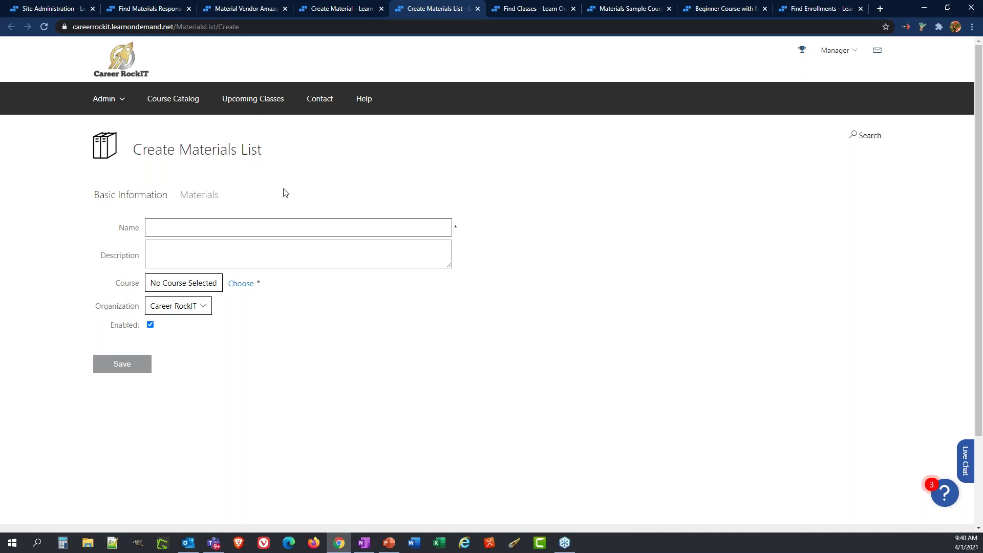
click(154, 227)
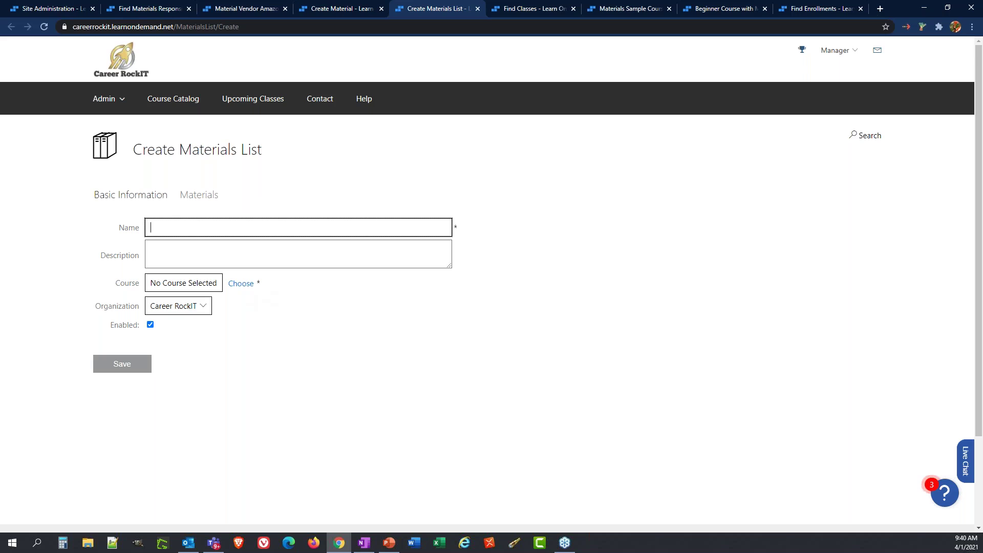
click(188, 250)
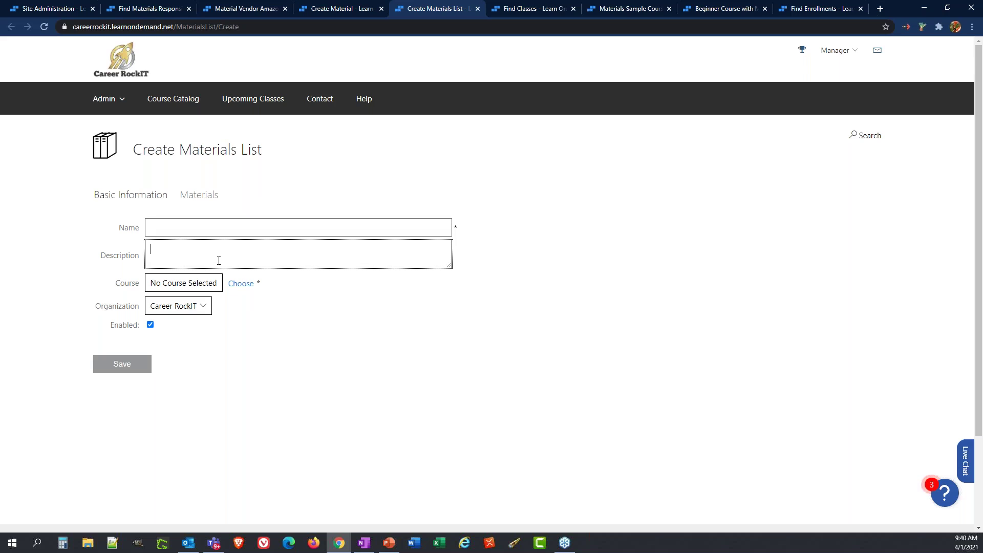
Find courses whose name contains "advan" and choose Advanced Course as the materials list's course.
click(237, 285)
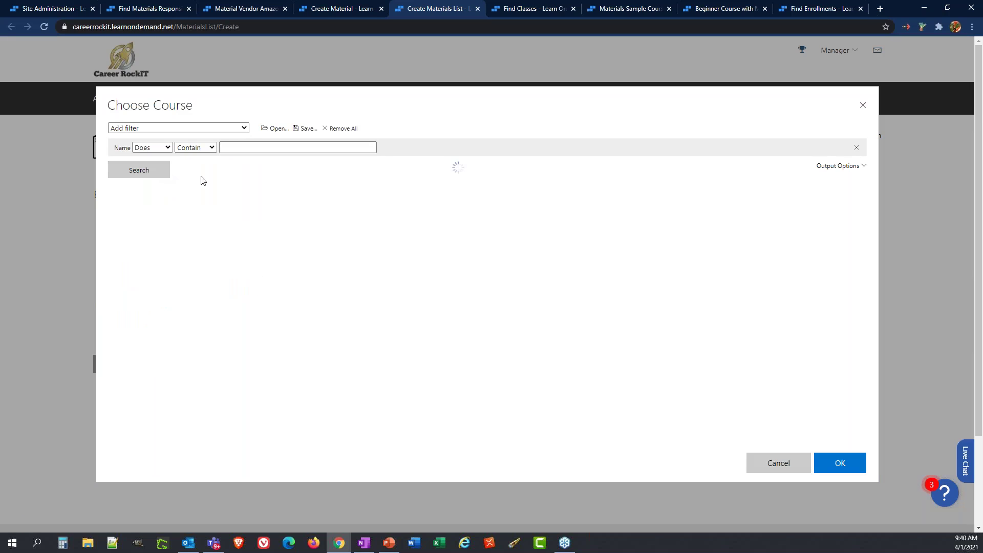
click(241, 149)
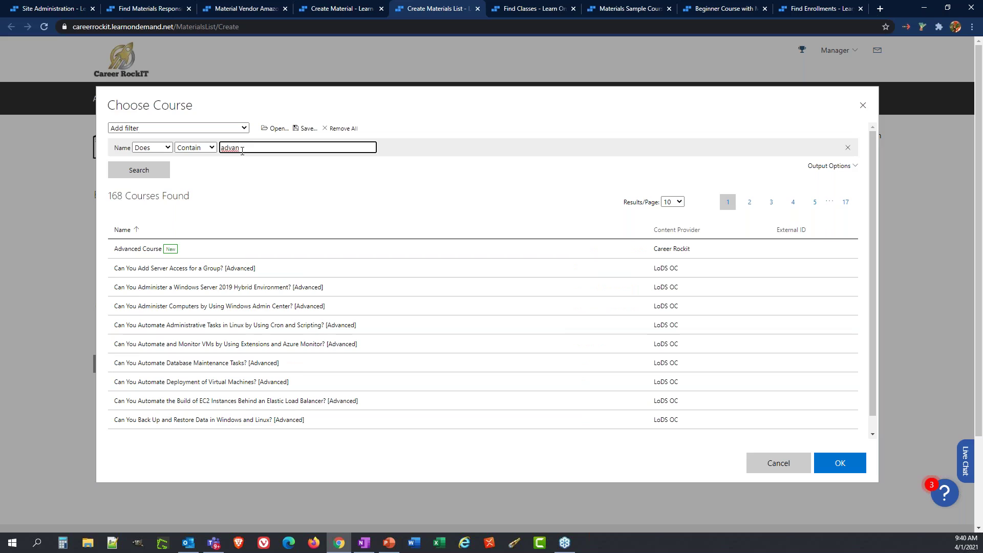
click(233, 255)
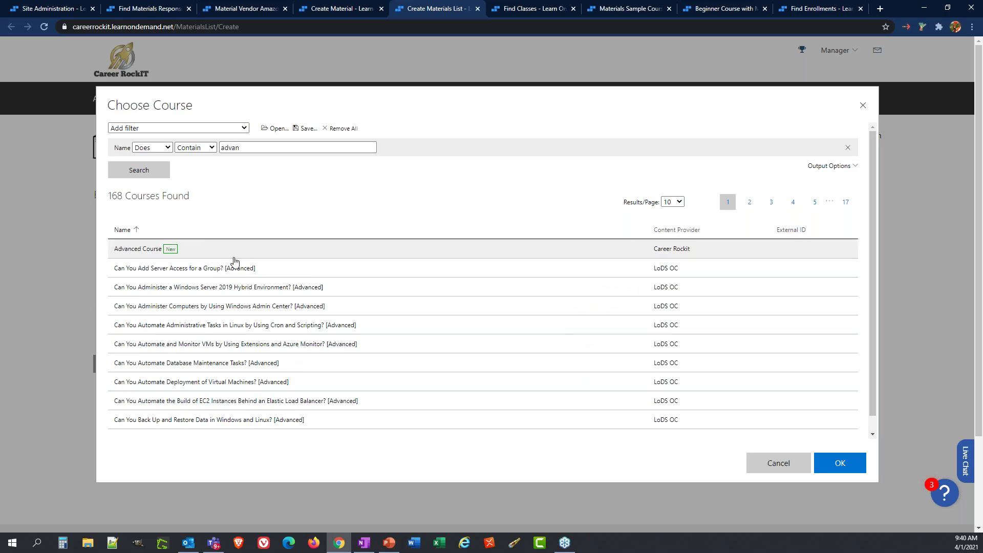
click(837, 472)
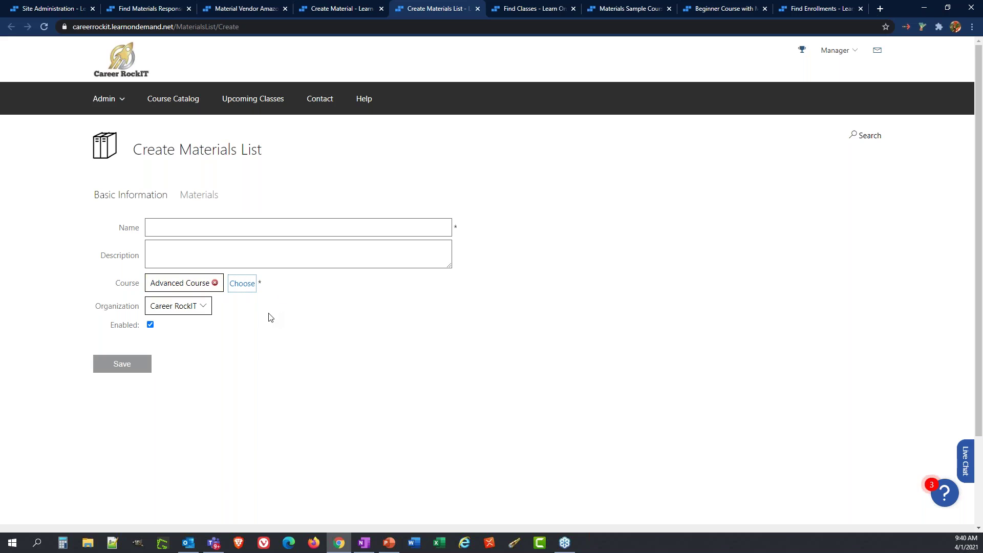
Add Advanced Manual, Azure Pass Required and Headset to the materials list, and remove Azure Pass Required and Headset from it again.
click(204, 197)
click(137, 241)
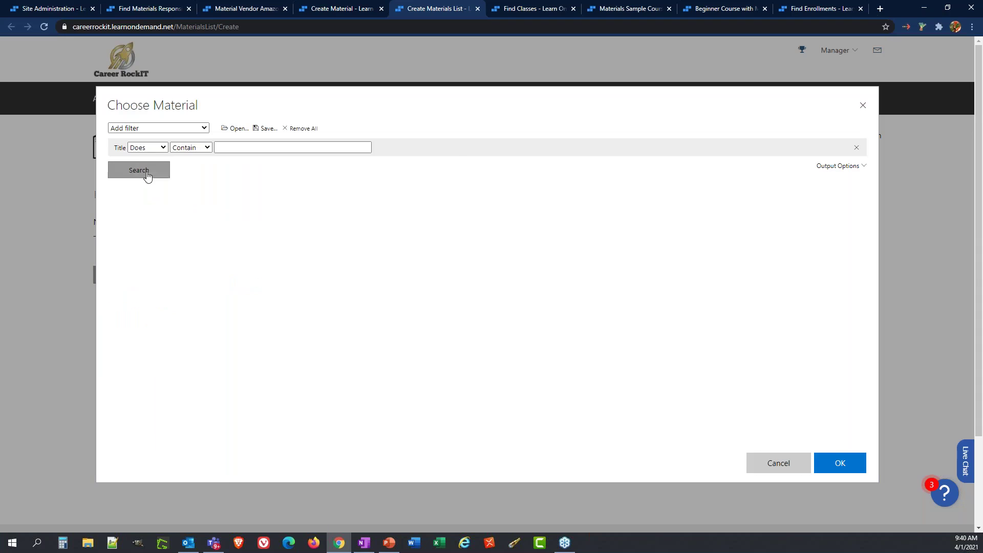
click(144, 174)
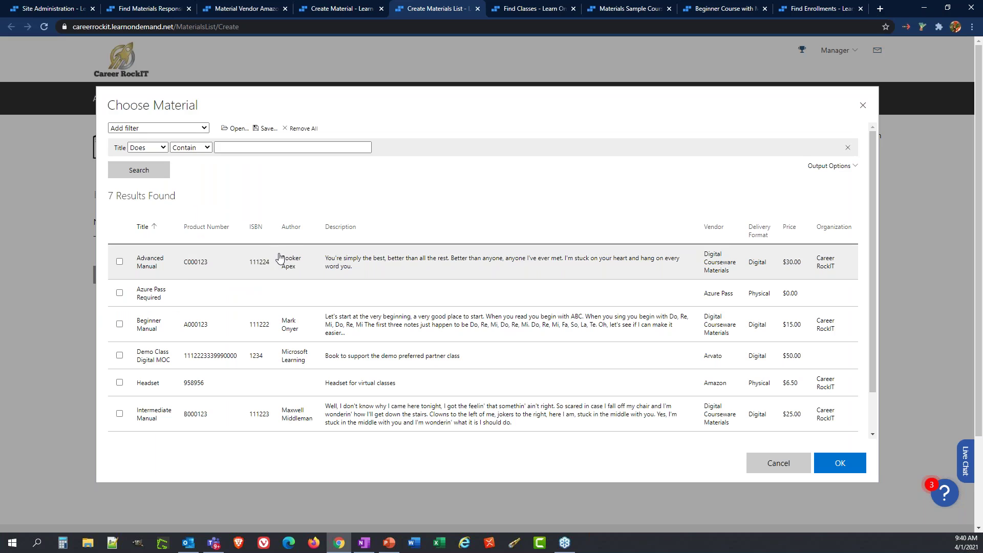
click(171, 276)
click(178, 296)
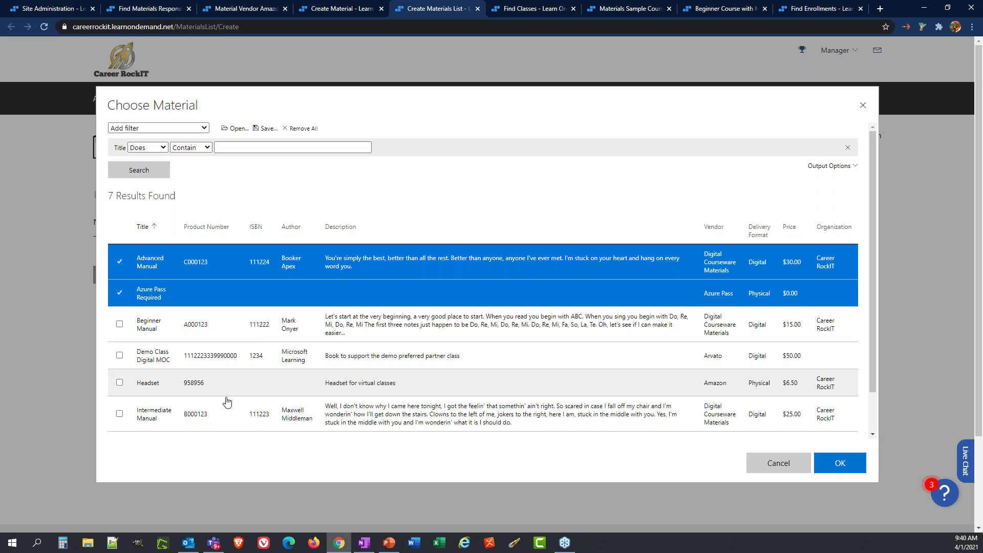
click(221, 383)
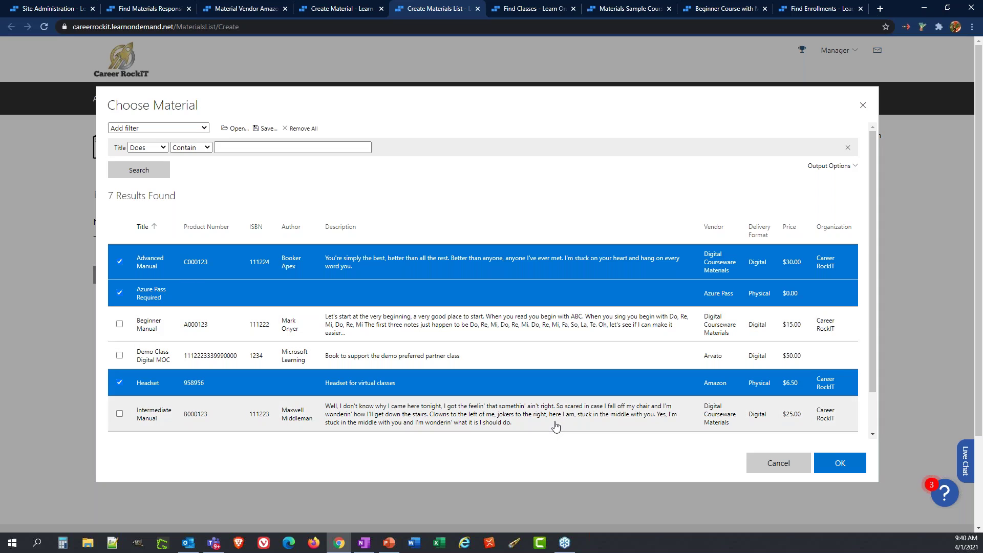
click(825, 472)
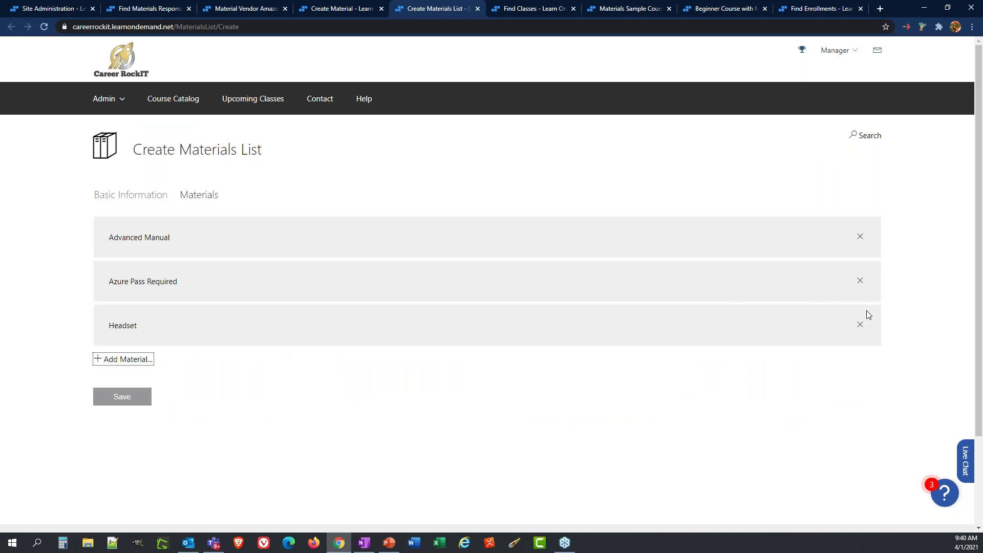
click(858, 282)
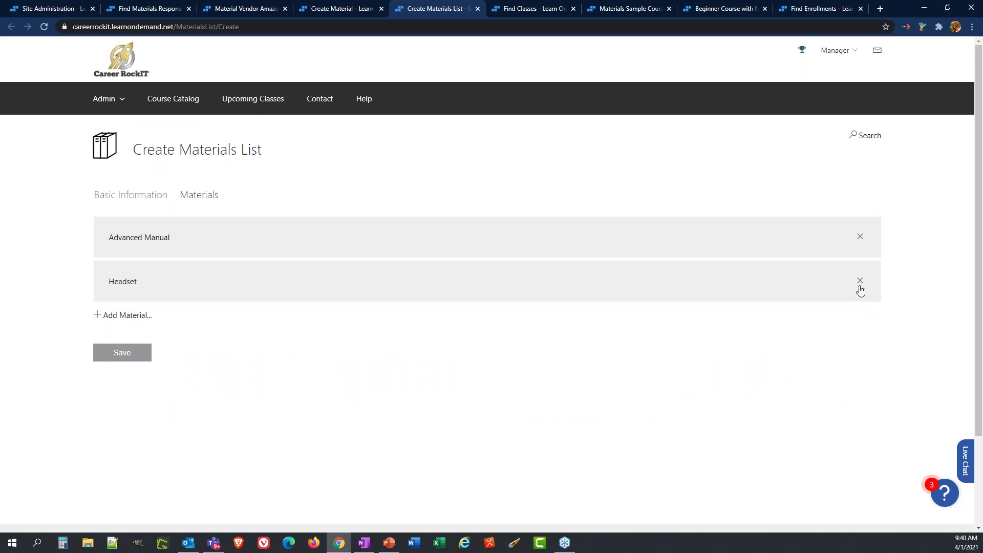
click(859, 282)
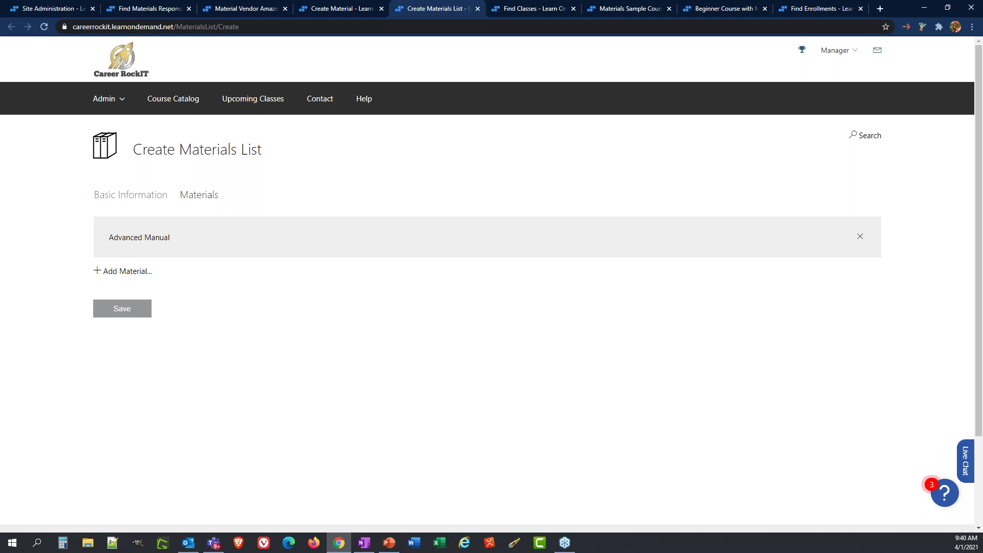
Open the Materials Sample Course class for editing with advanced settings shown, and examine its materials list setting and display name.
click(510, 10)
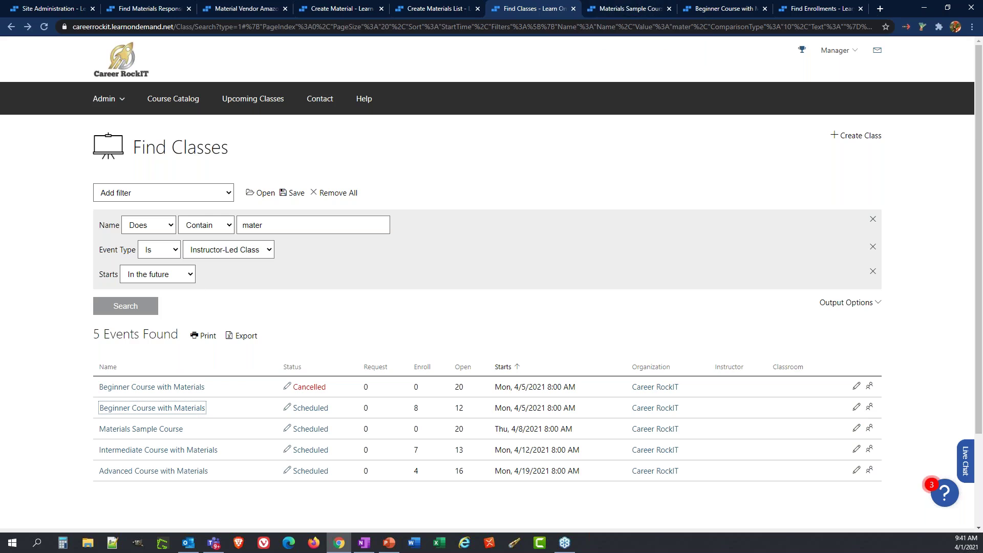
click(624, 10)
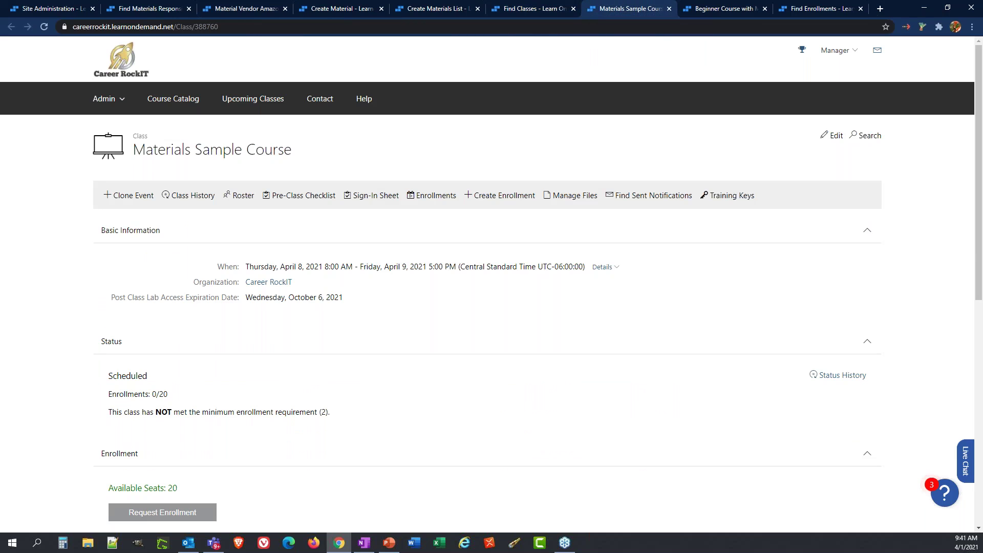
click(833, 139)
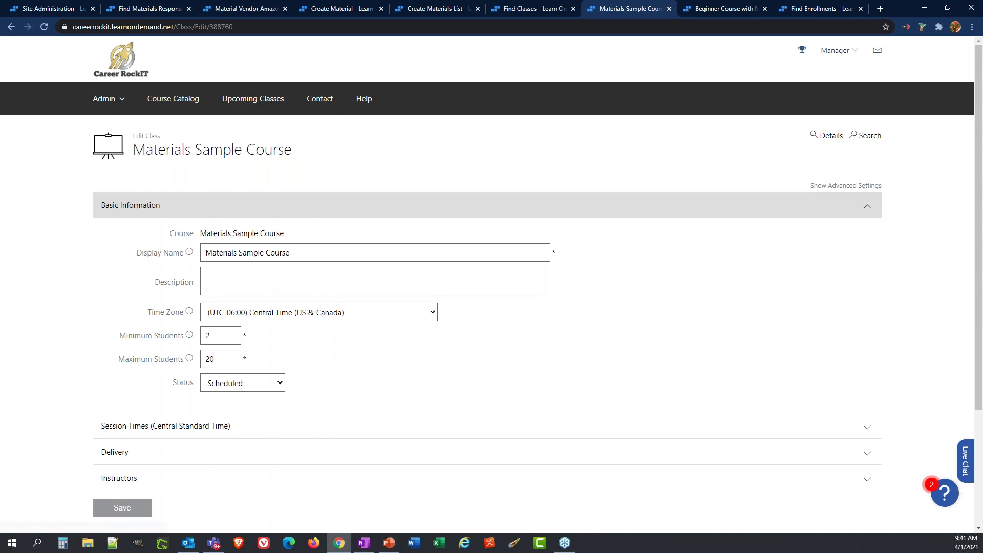
click(869, 186)
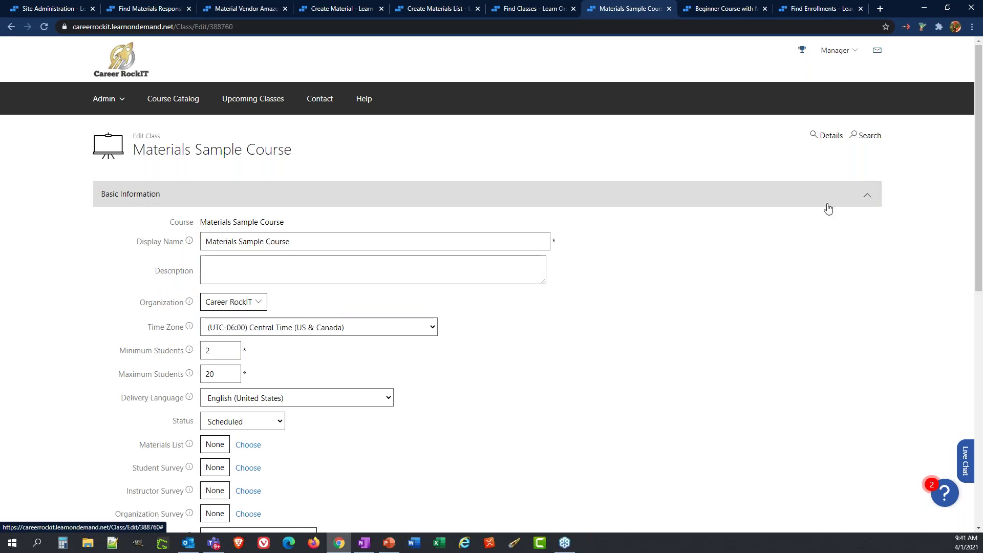
scroll(579, 302, down, 4)
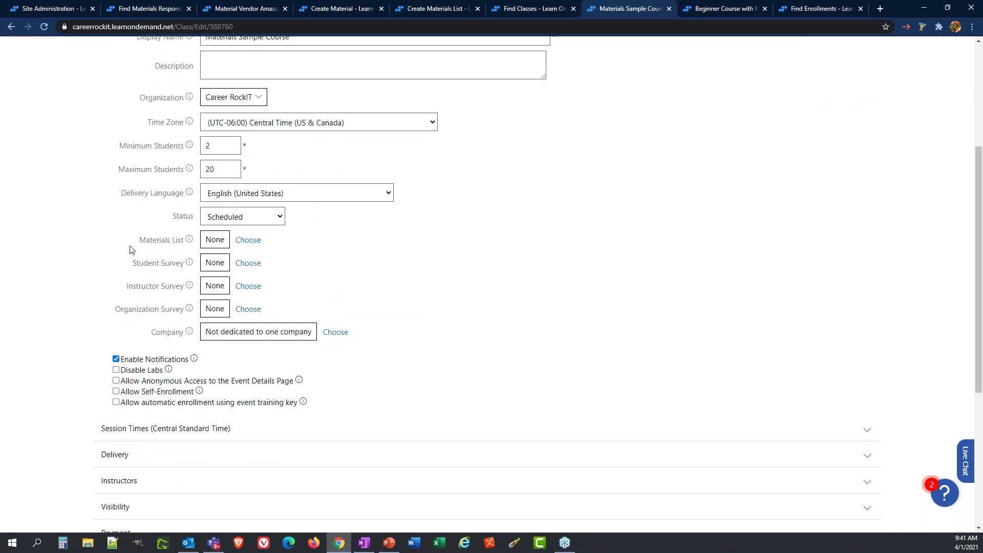
scroll(321, 223, up, 2)
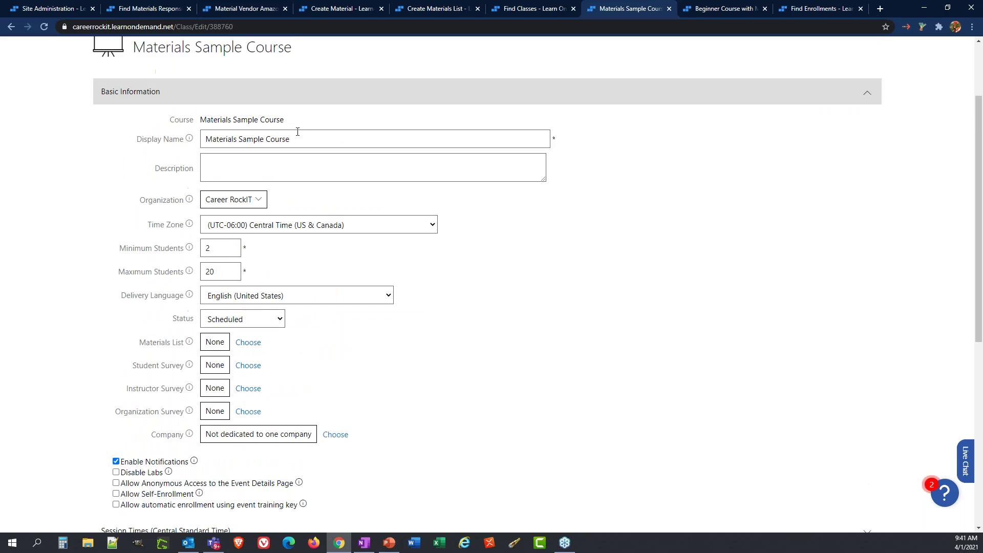
drag(302, 137, 189, 134)
click(588, 257)
Search materials lists without the course filter, assign Beginner Manual to the Materials Sample Course class, and save the class.
click(244, 344)
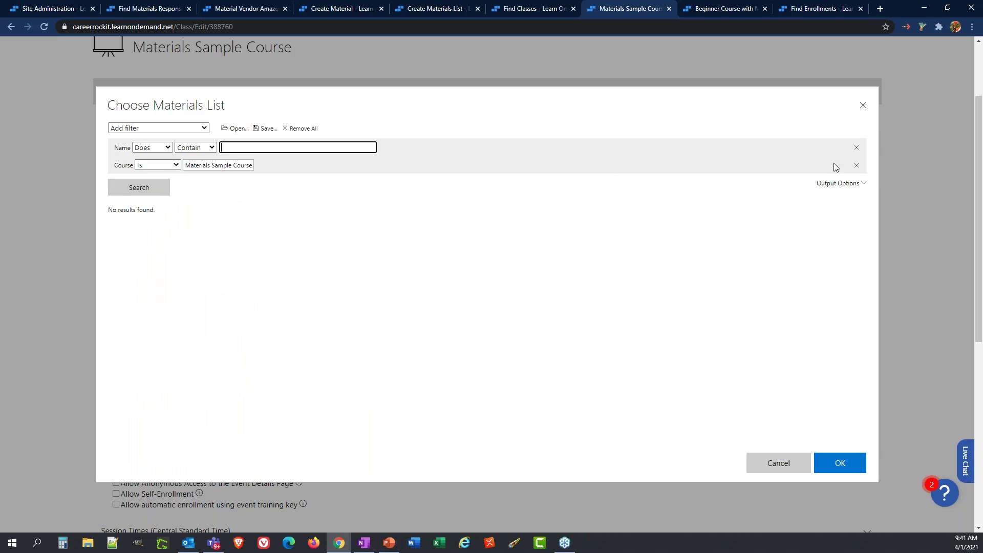
click(856, 165)
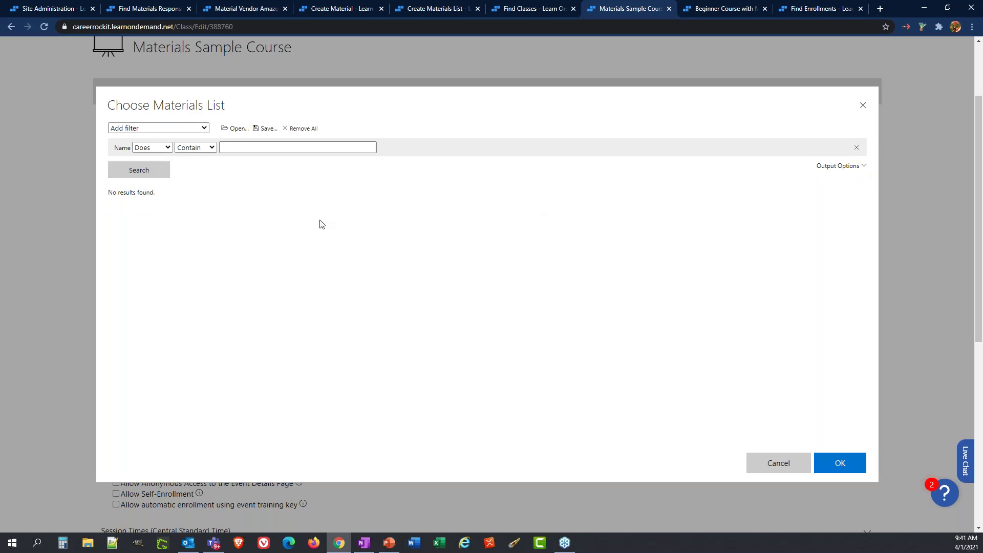
click(136, 174)
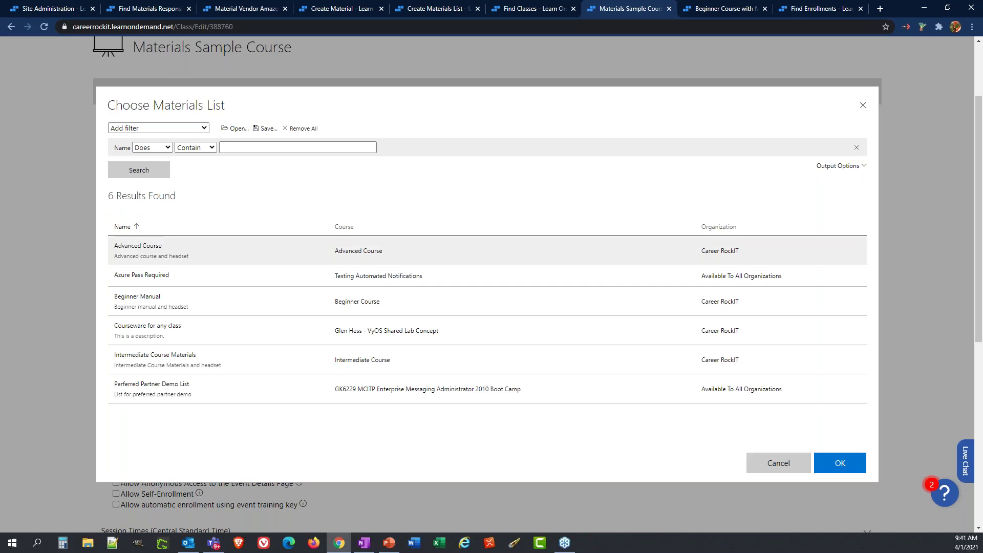
click(182, 302)
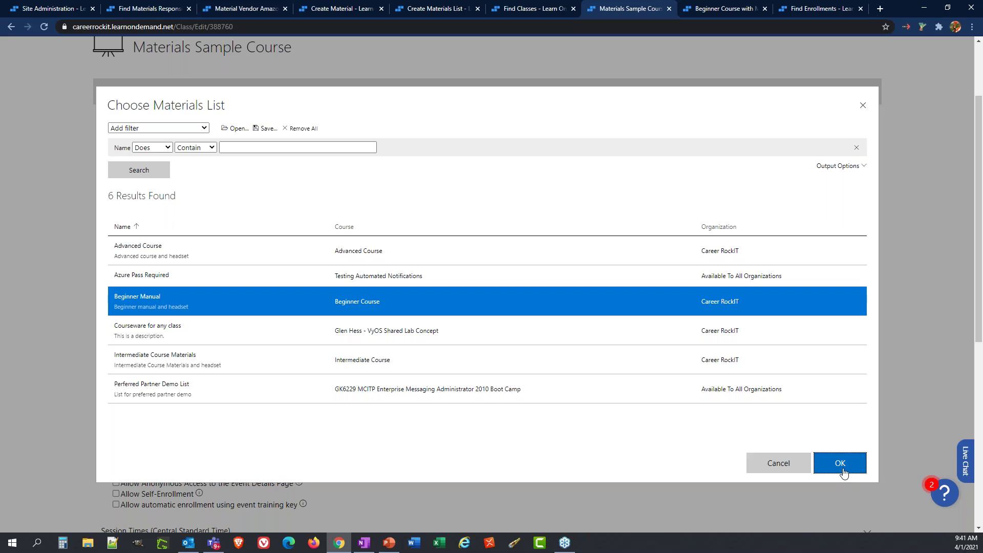
click(818, 463)
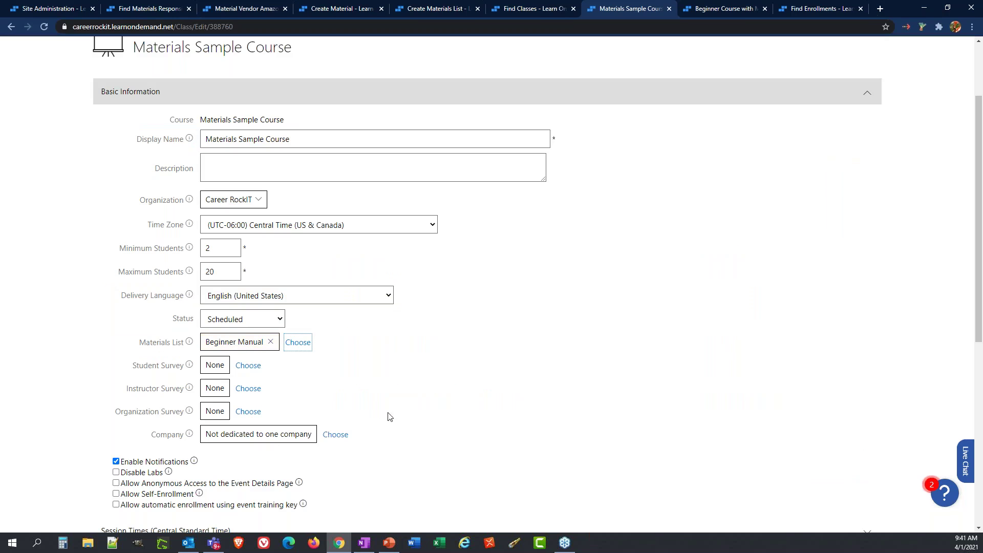
mouse_move(185, 410)
scroll(99, 416, down, 6)
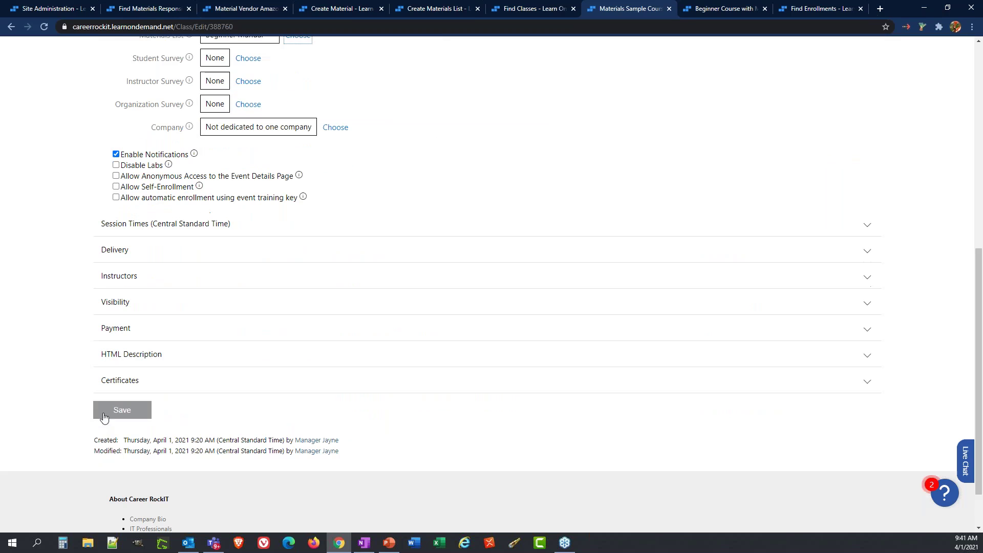
click(102, 413)
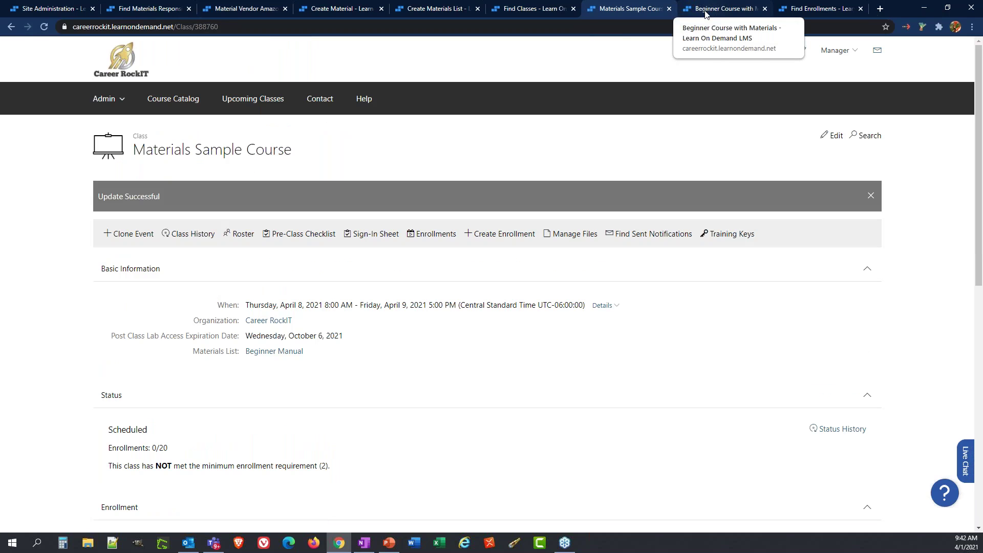
Switch to the Beginner Course with Materials class and open it for editing with advanced settings shown.
click(705, 14)
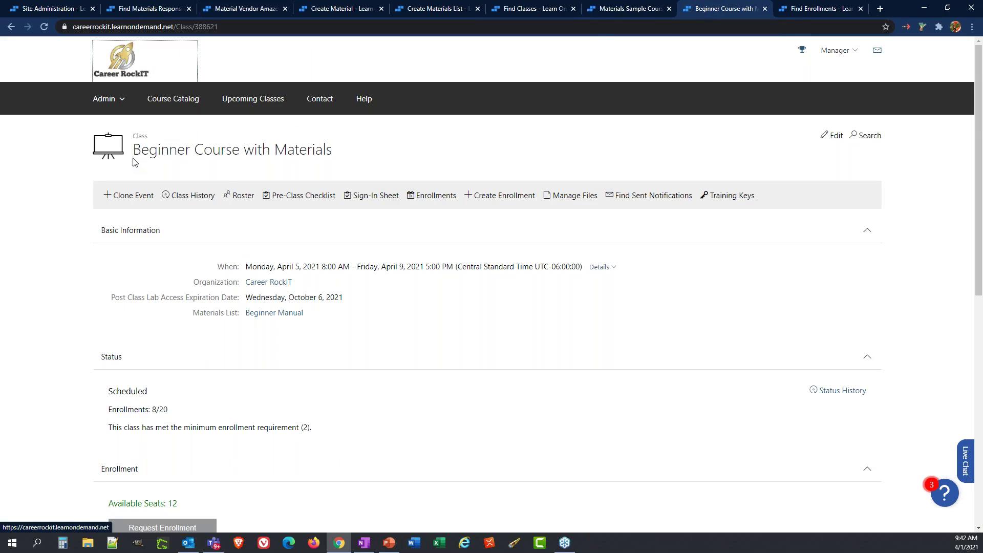
drag(336, 155, 132, 151)
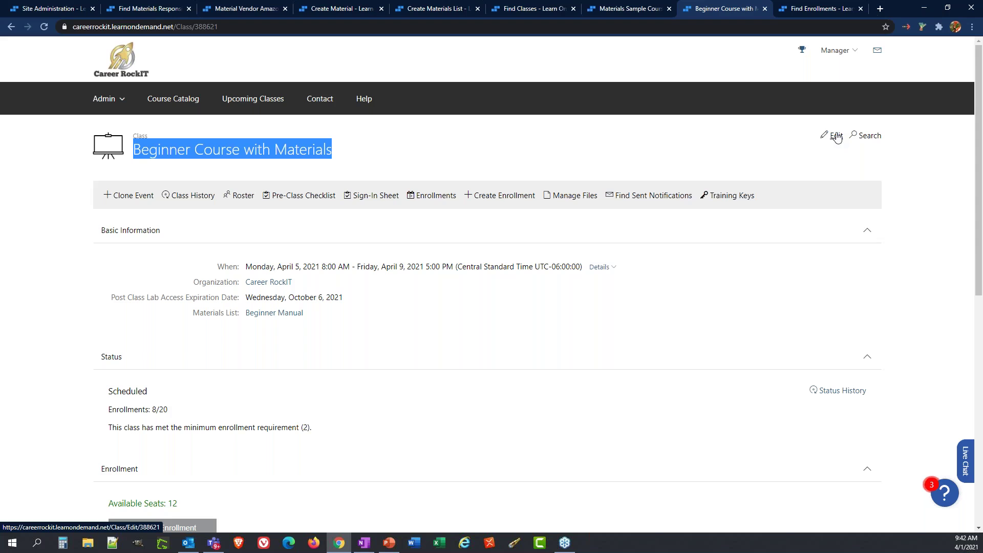
click(837, 138)
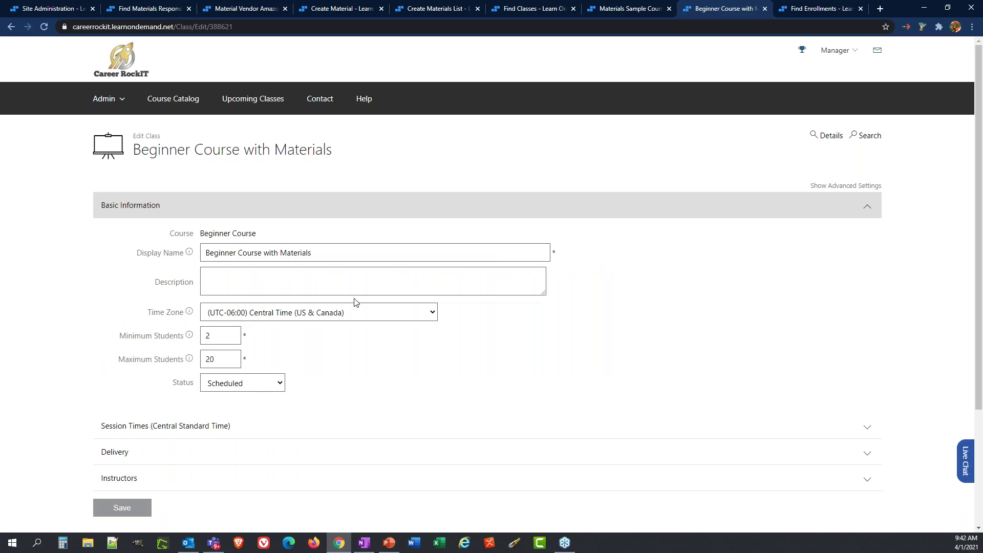
click(827, 188)
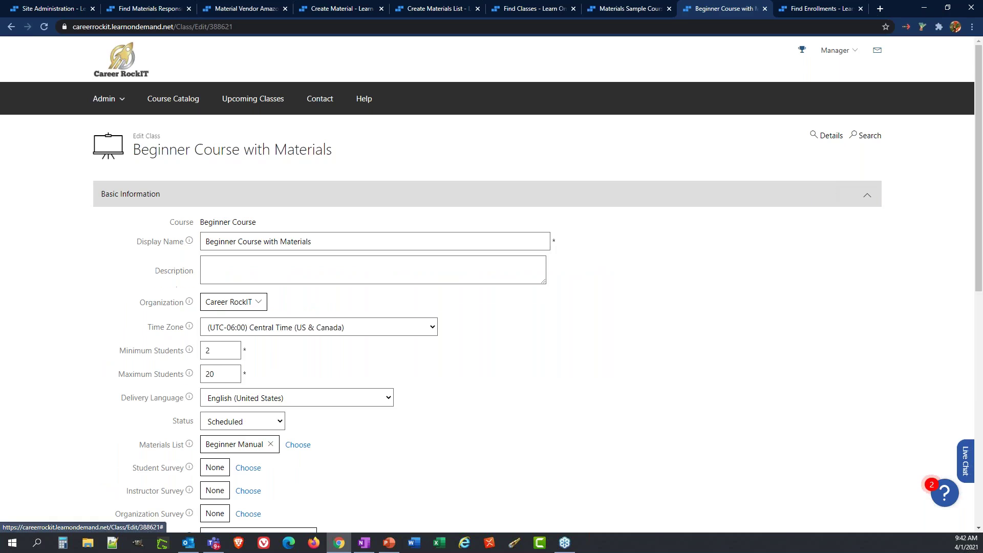
Choose Beginner Manual as the materials list of the Beginner Course with Materials class and save the class.
scroll(154, 355, down, 1)
scroll(151, 358, down, 2)
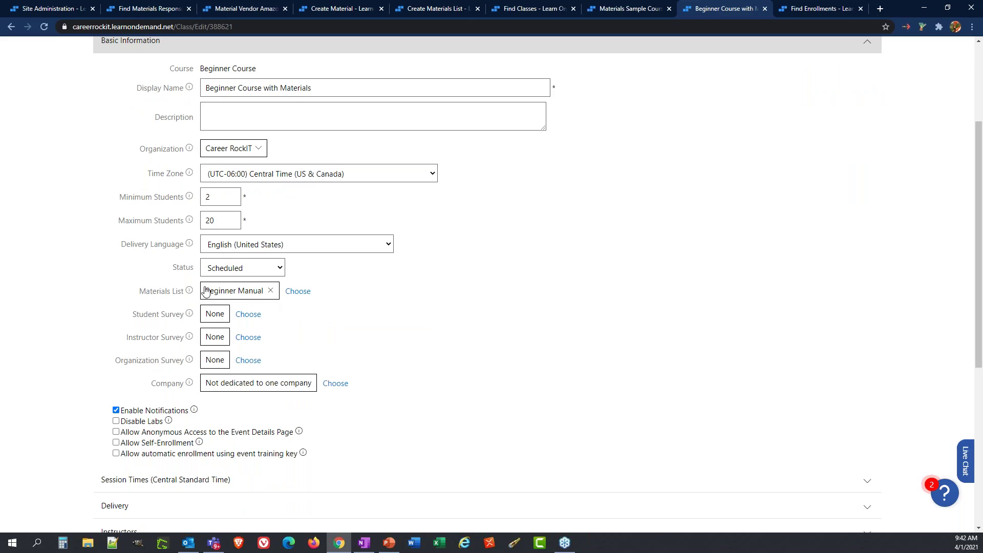
click(297, 292)
click(154, 271)
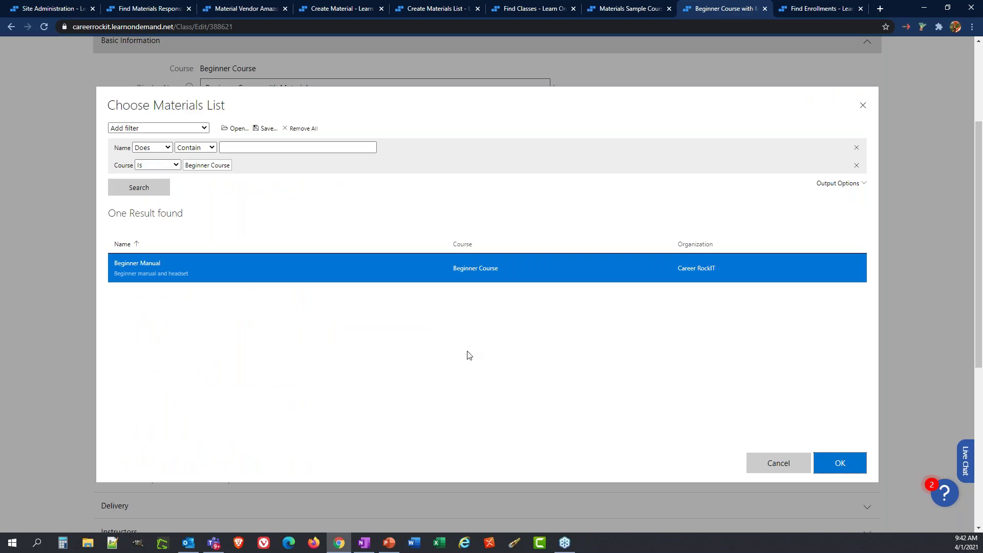
click(834, 463)
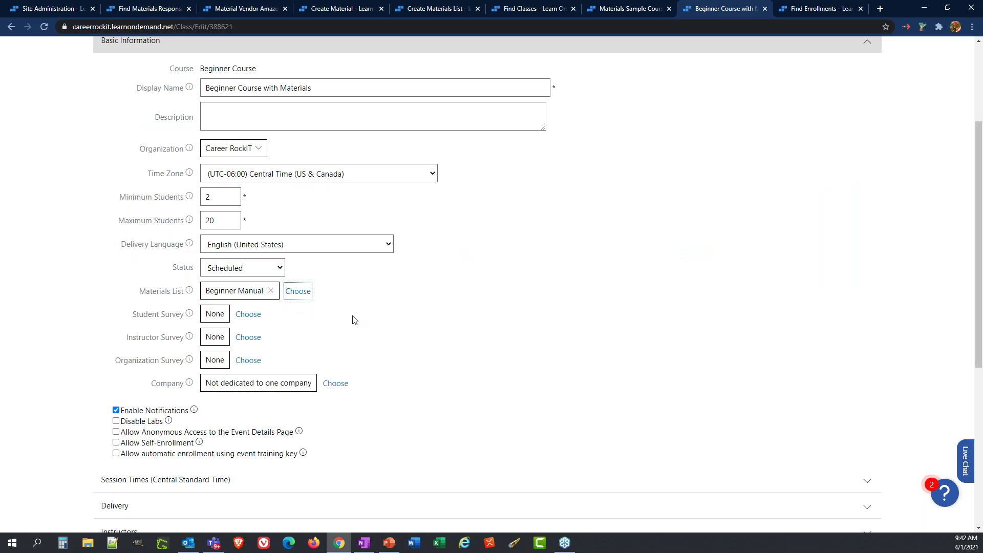
scroll(341, 320, down, 6)
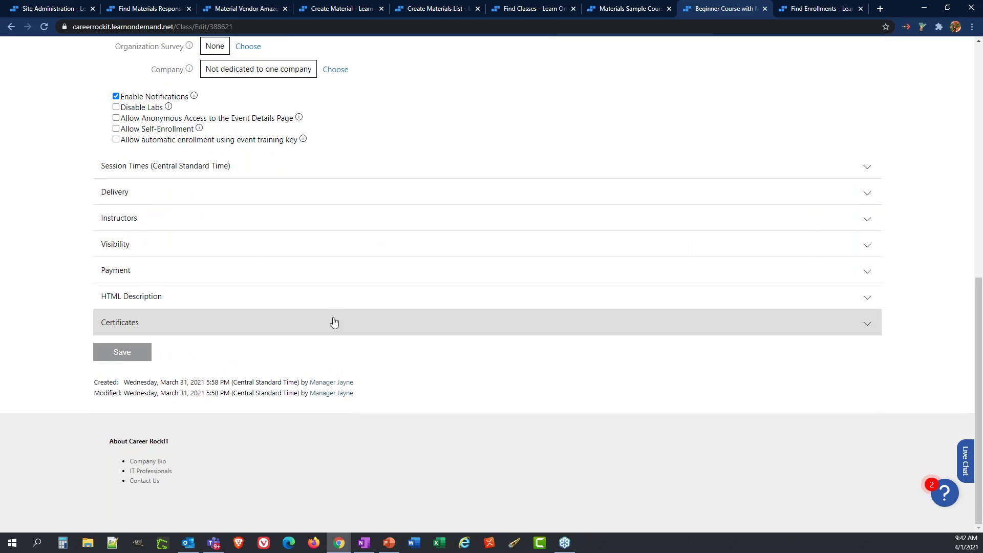
click(122, 357)
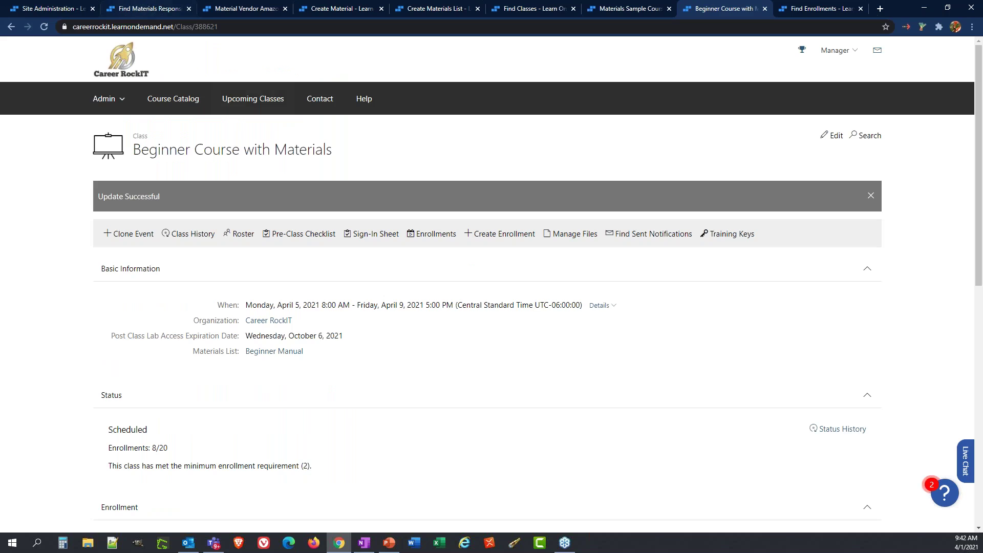
Rerun the materials responsibilities search and add Product Number, Price, Student e-mail and Student phone to its output columns.
click(143, 12)
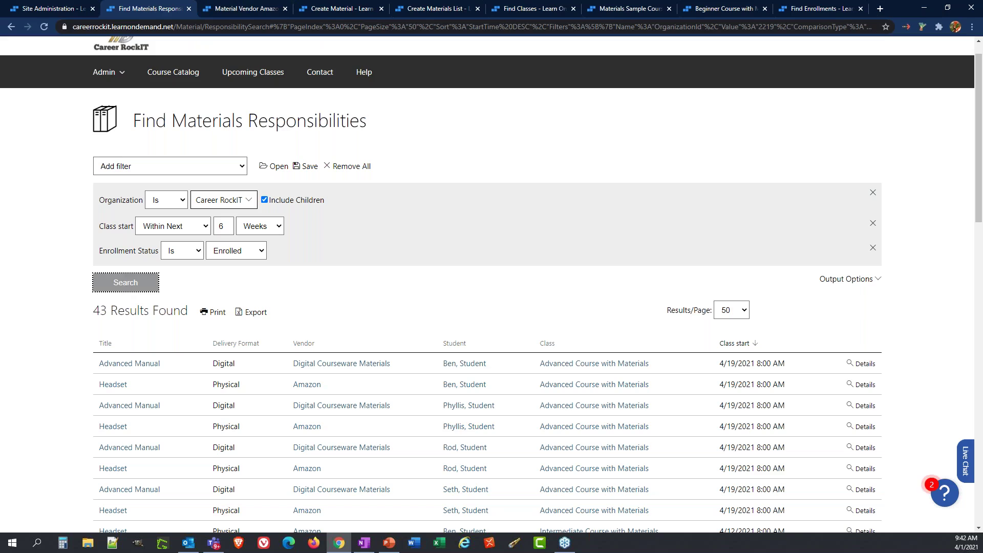
click(97, 291)
click(864, 280)
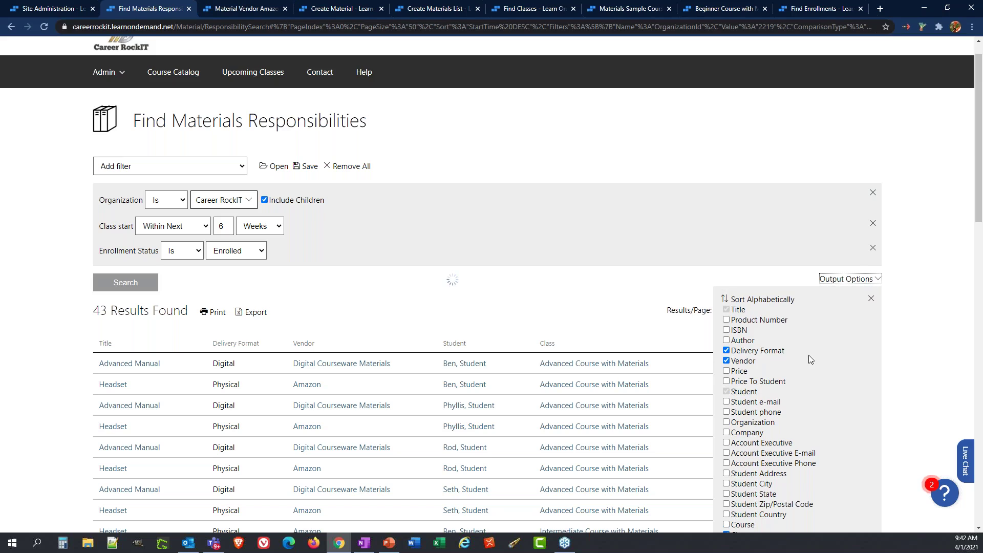
scroll(810, 350, down, 3)
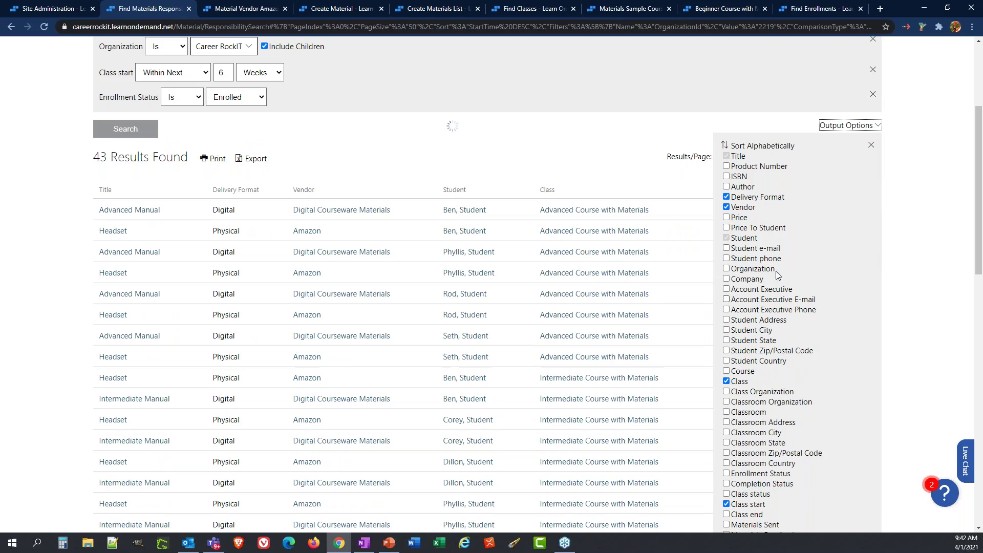
click(745, 168)
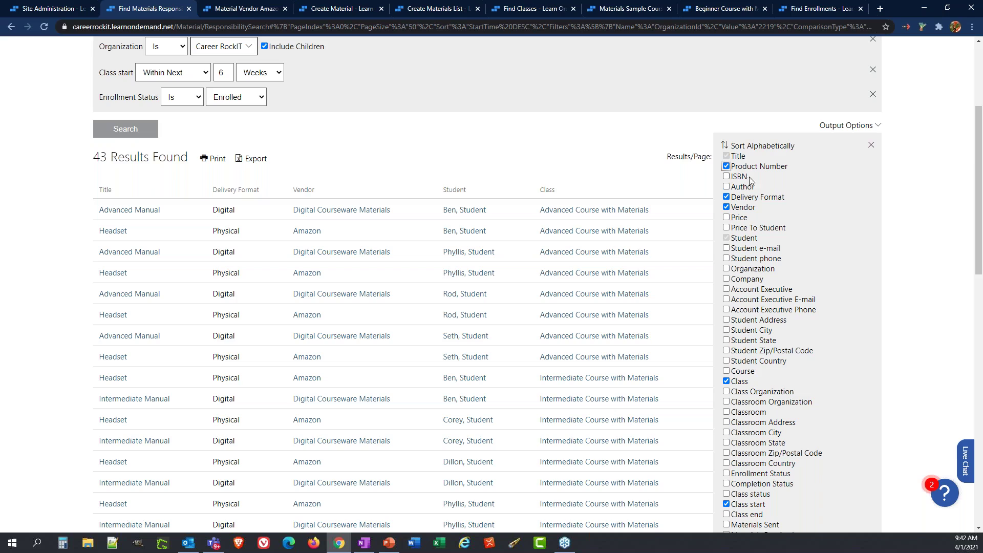
click(740, 218)
click(726, 248)
click(755, 259)
Add Student City, Student State, Student Zip/Postal Code and Student Country to the output columns.
scroll(774, 297, down, 2)
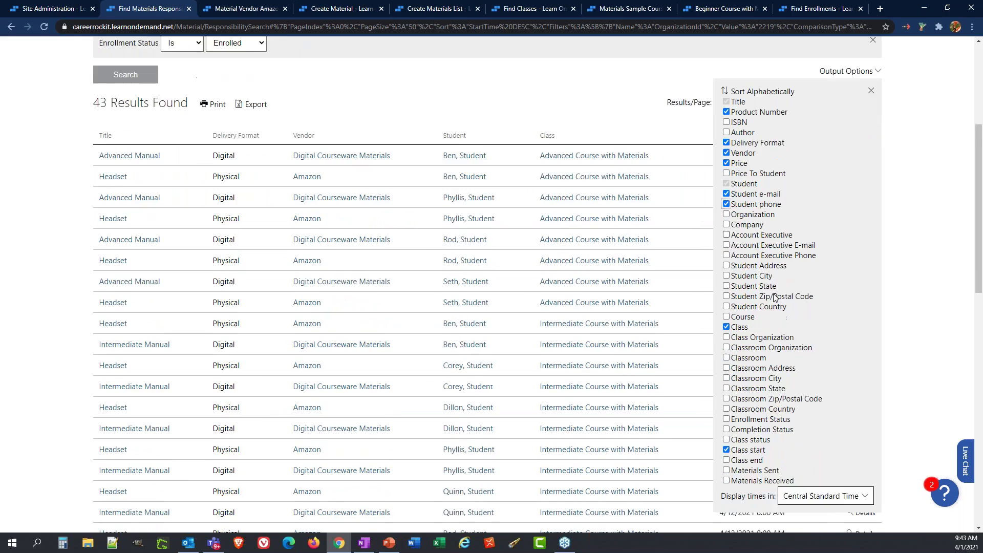
click(767, 229)
click(767, 238)
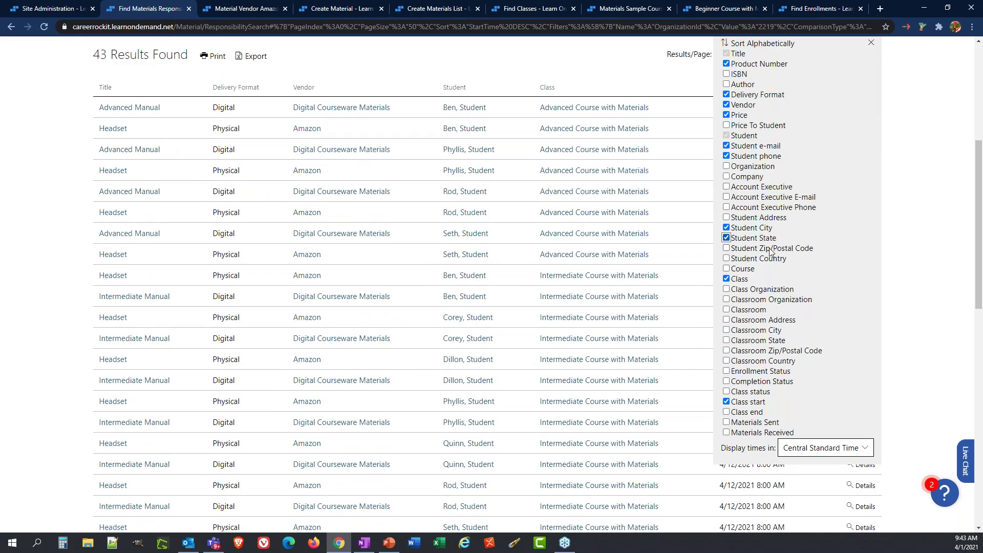
click(771, 250)
click(772, 260)
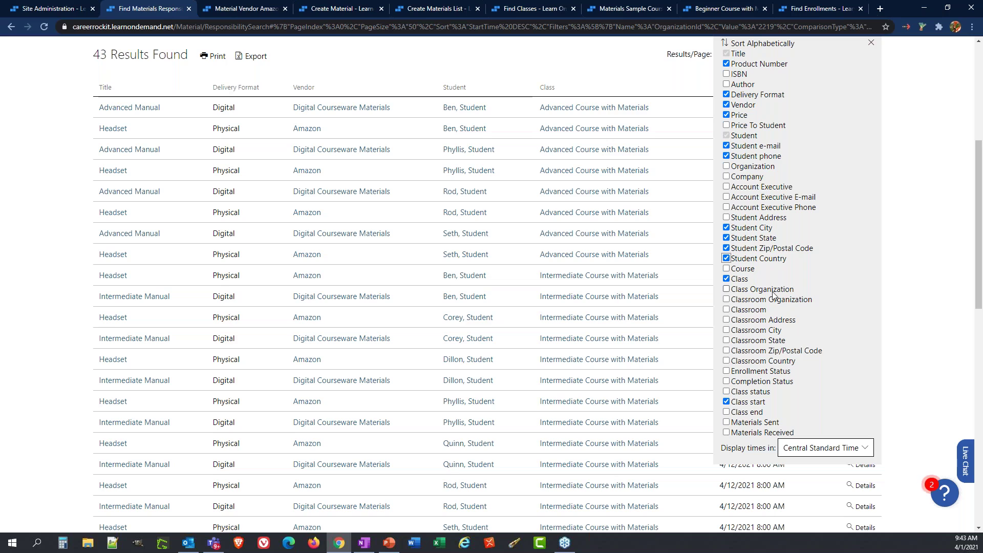
Add Materials Sent and Materials Received to the output columns and rerun the materials responsibilities search.
scroll(798, 313, down, 2)
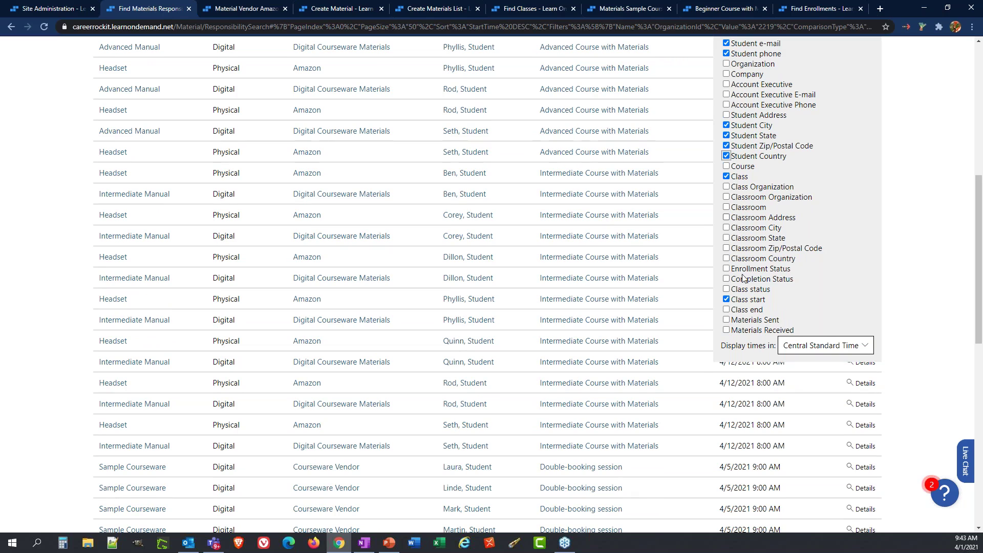
click(752, 320)
click(751, 330)
scroll(213, 272, up, 8)
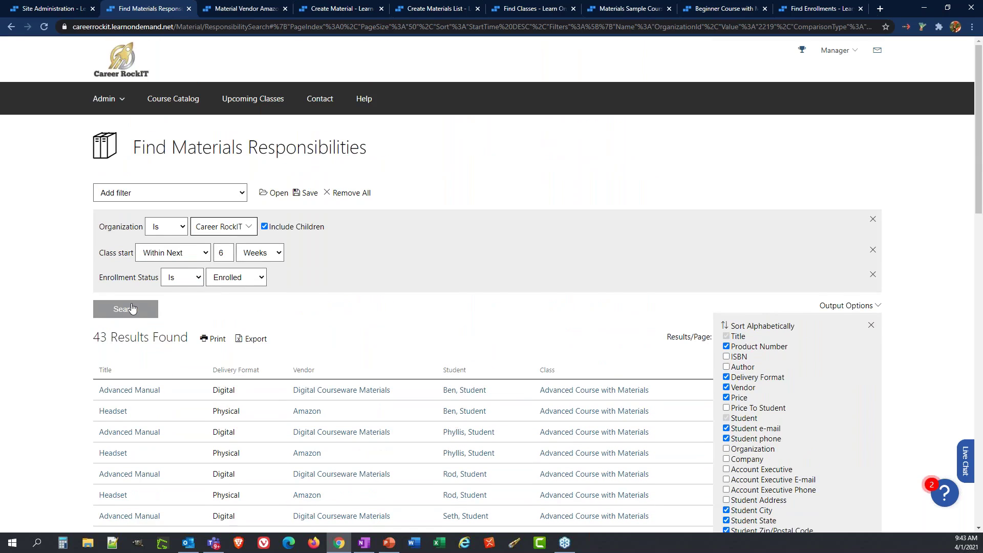
click(132, 307)
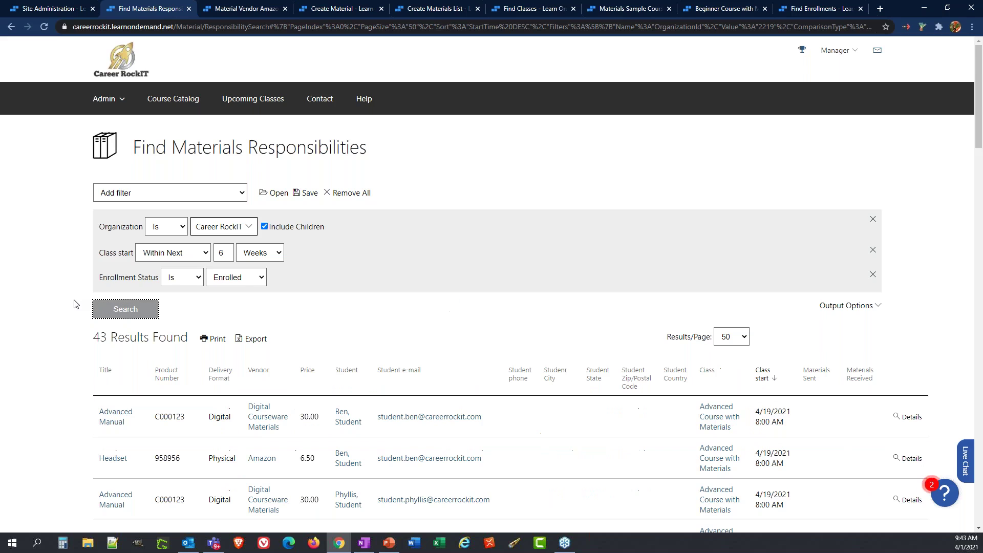
Examine the student contact details and the materials sent and received dates throughout the responsibilities results.
scroll(74, 302, down, 3)
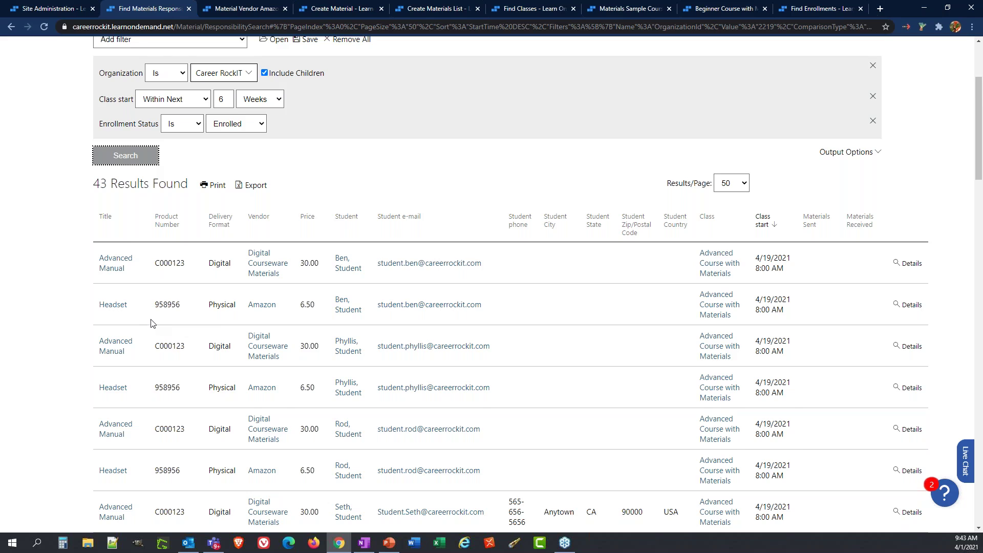
scroll(151, 323, down, 2)
scroll(151, 323, down, 2)
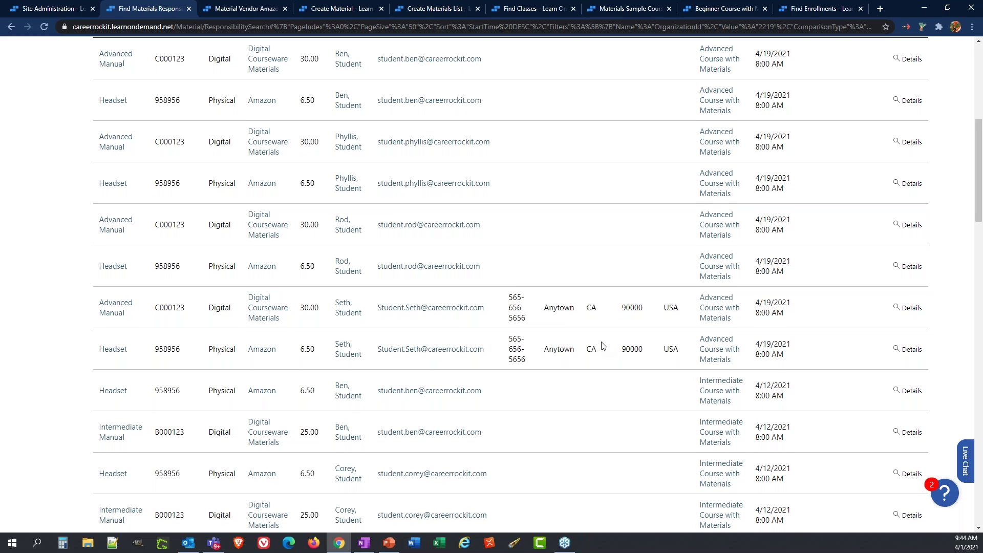
scroll(602, 344, up, 3)
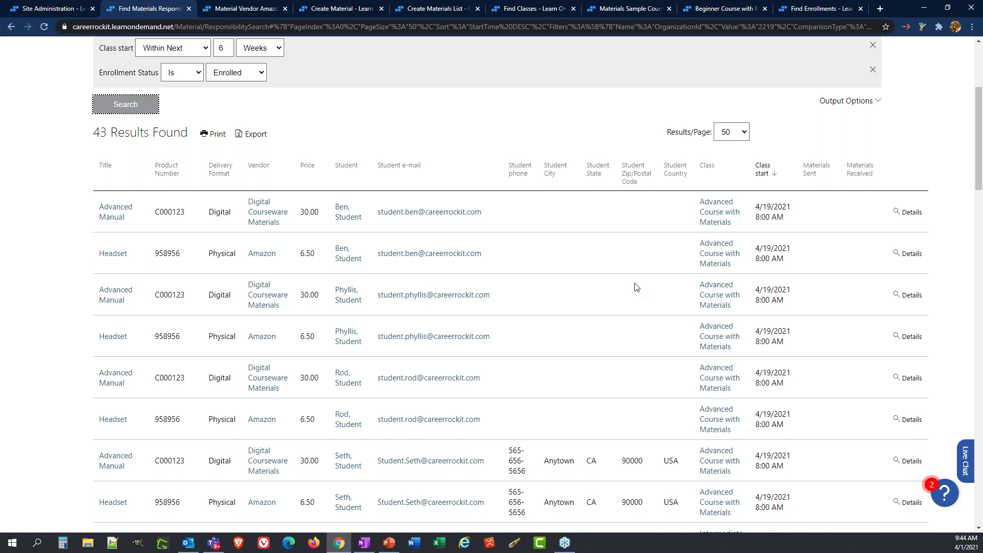
scroll(635, 287, down, 15)
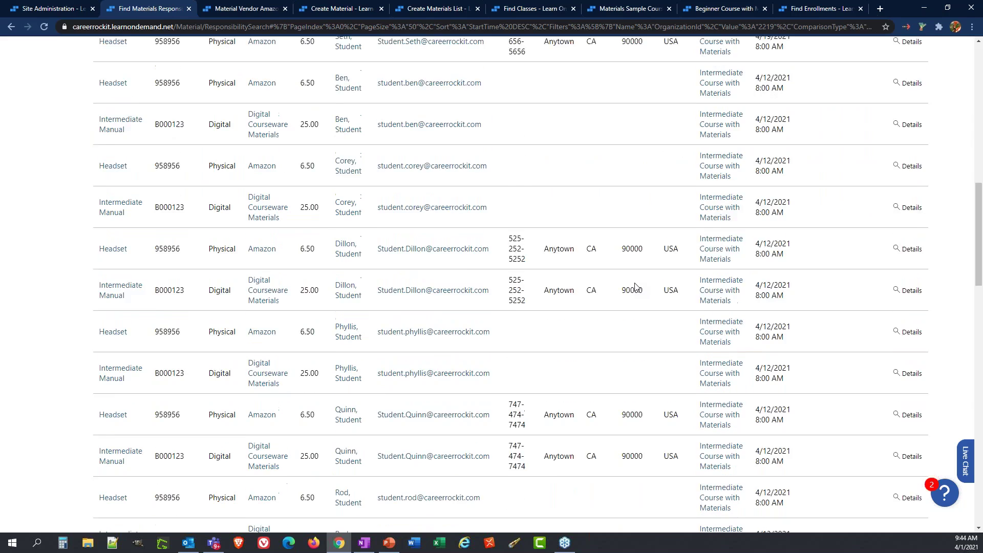
scroll(635, 287, down, 15)
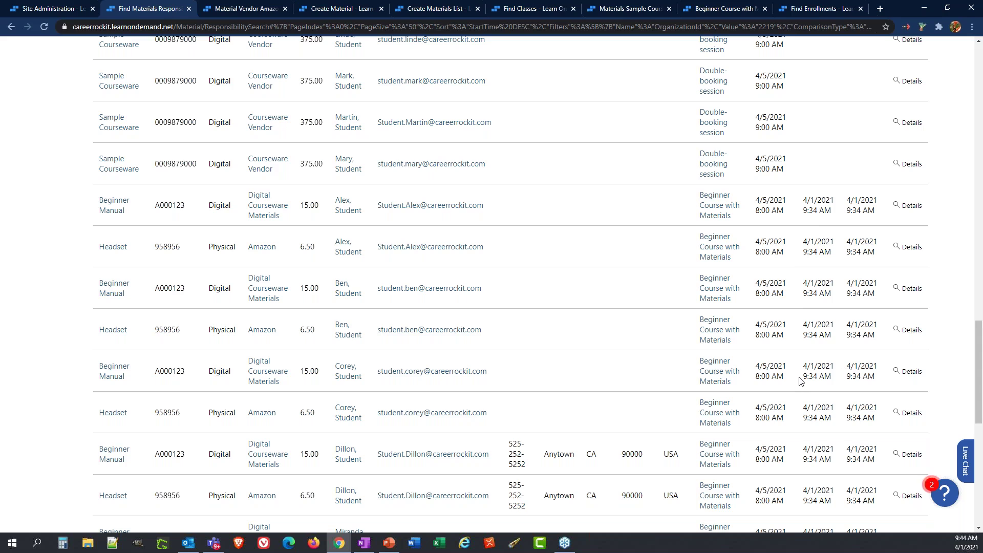
scroll(800, 381, down, 6)
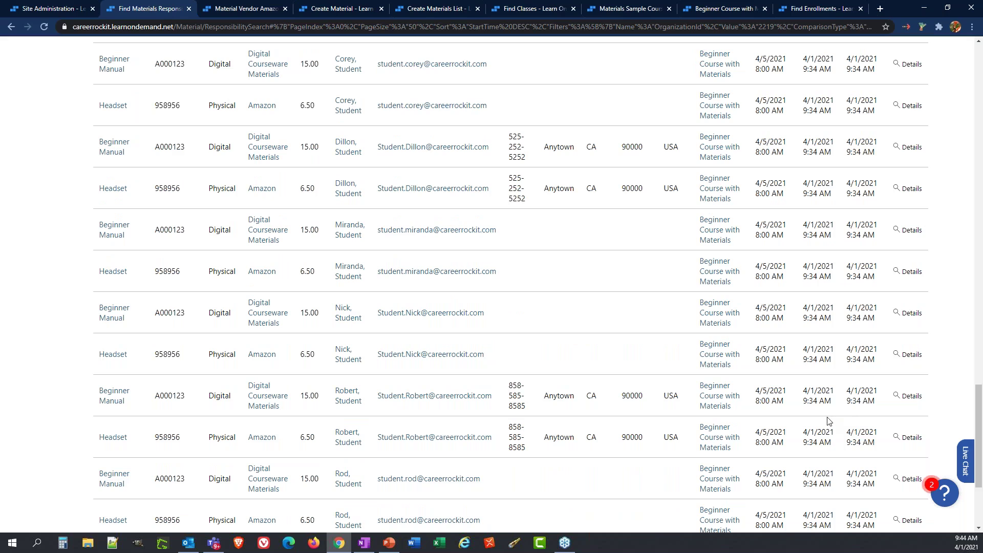
Sort the materials responsibilities results by Materials Sent in ascending order.
scroll(824, 417, up, 1)
scroll(825, 417, up, 20)
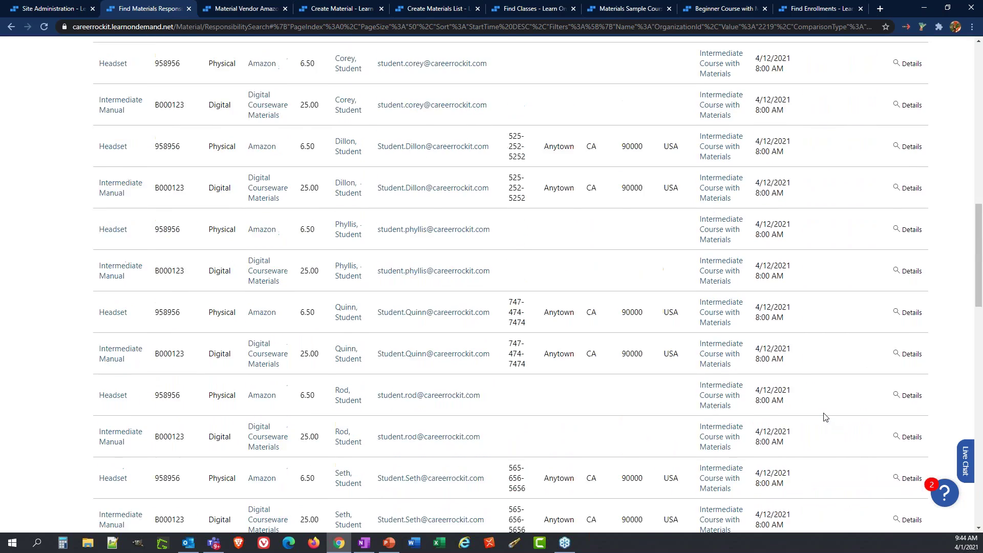
scroll(825, 417, up, 3)
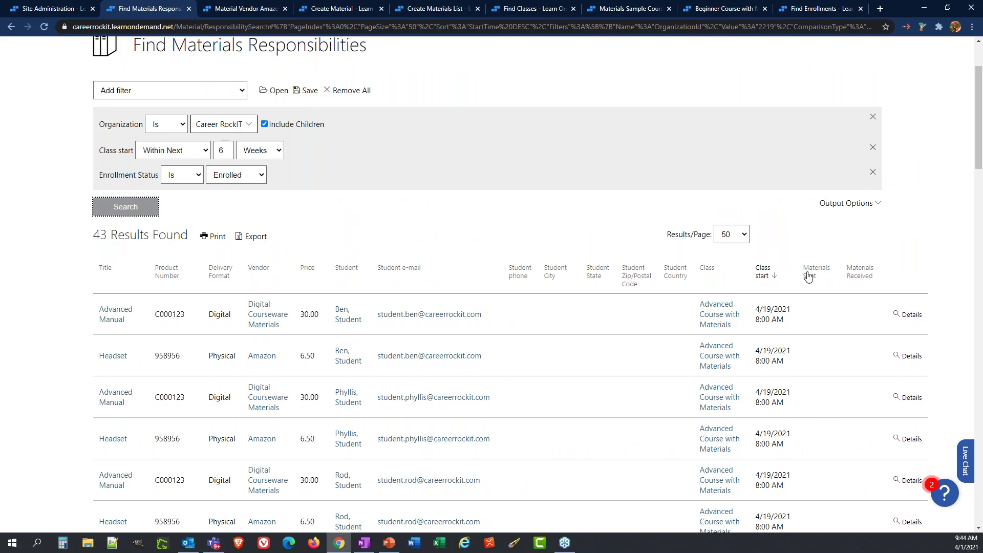
click(816, 271)
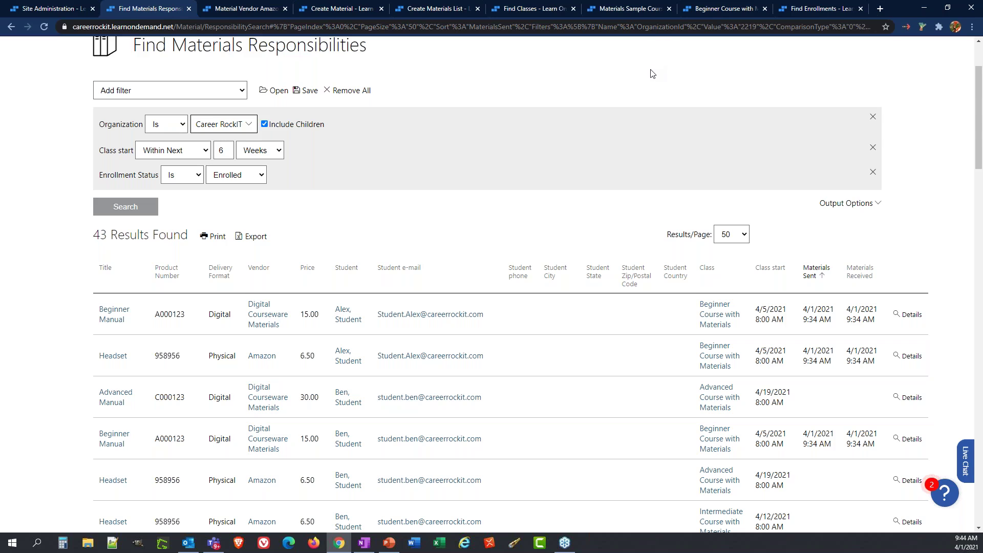
Open the pre-class checklist for the Beginner Course with Materials class.
click(738, 11)
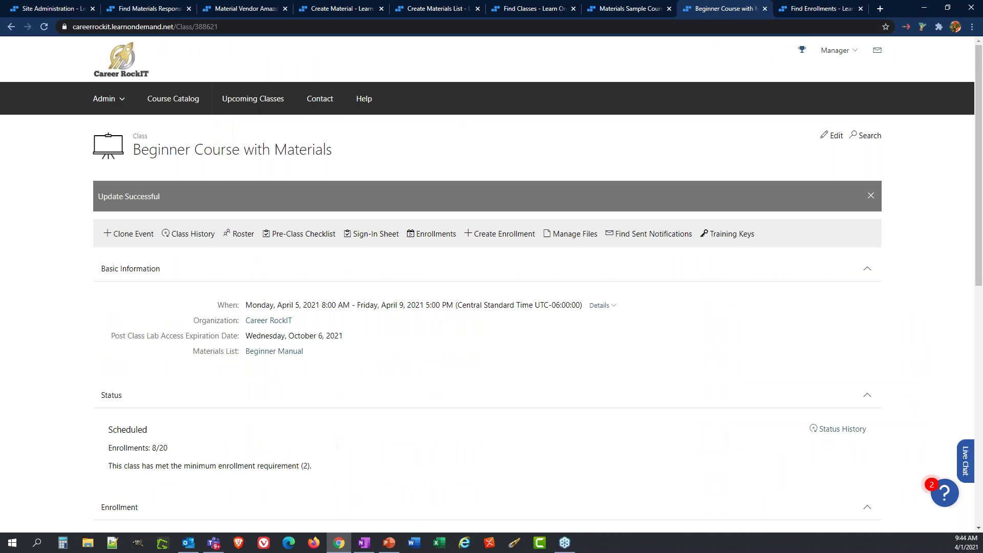
click(299, 235)
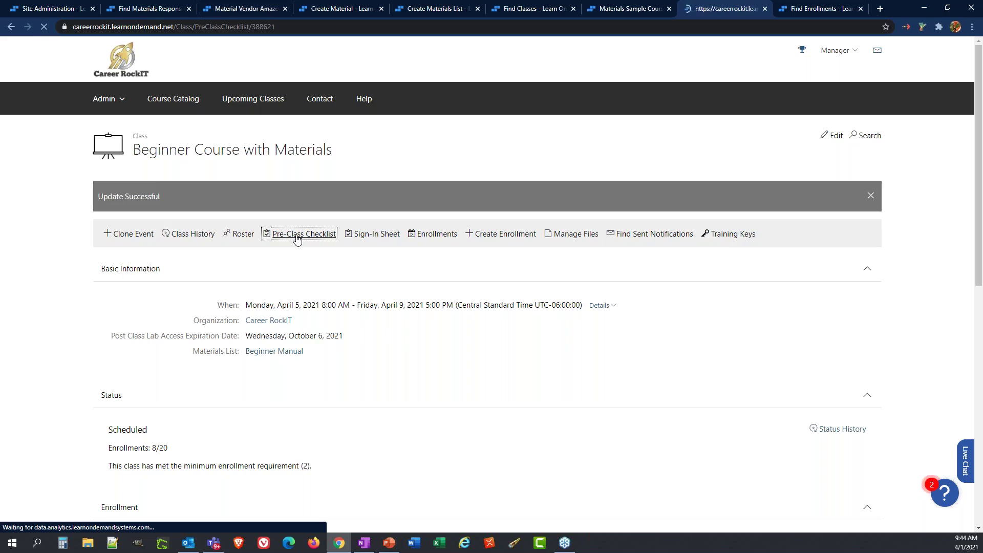
scroll(302, 227, down, 2)
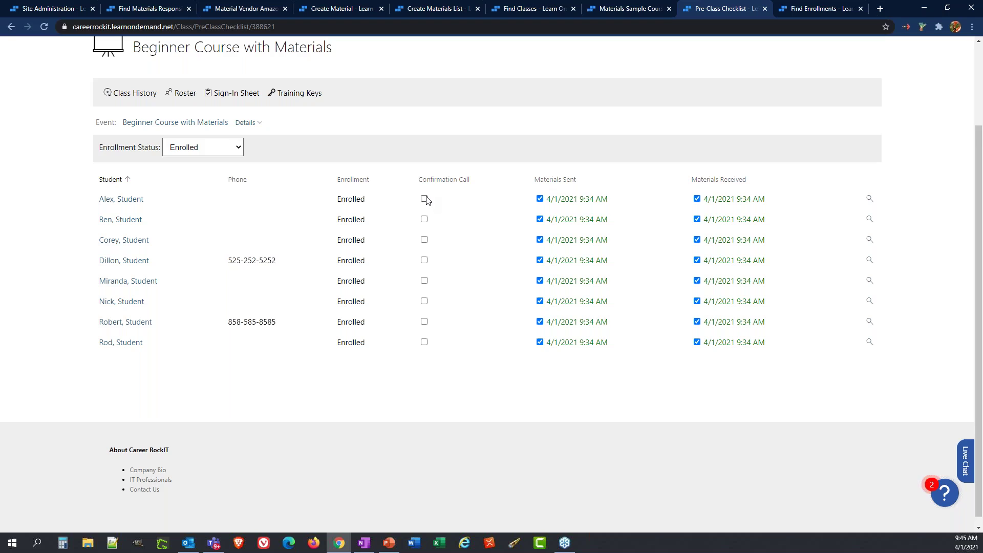
Clear and re-mark Materials Sent for the first student in the pre-class checklist.
click(540, 198)
click(540, 199)
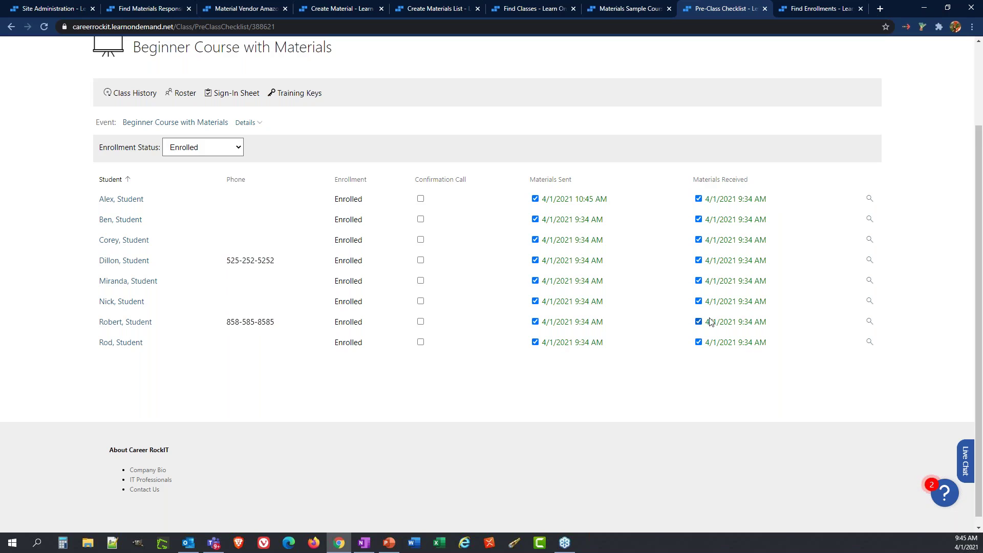
scroll(710, 321, up, 2)
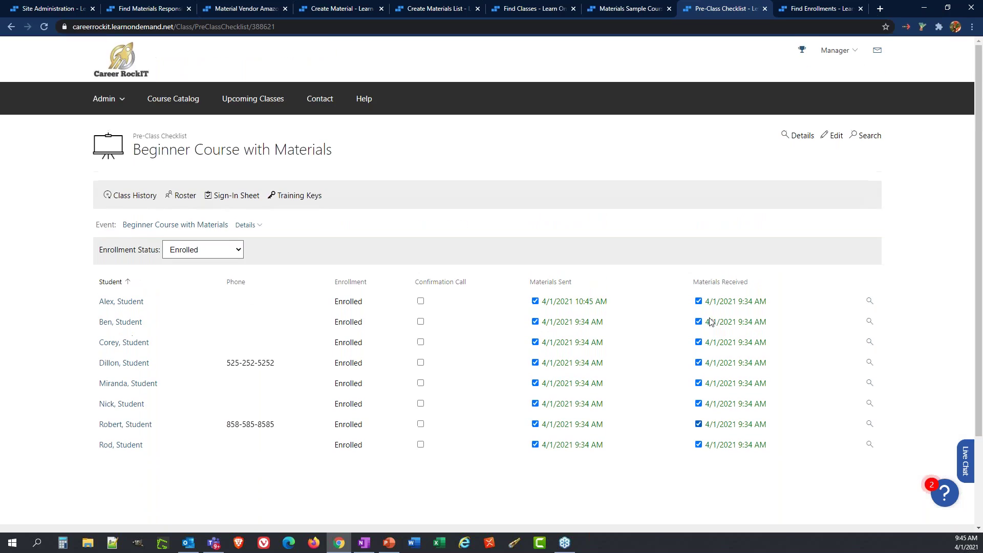
Review the output columns available for the enrollment search, including Materials Sent and Materials Received, in Find Enrollments.
click(814, 9)
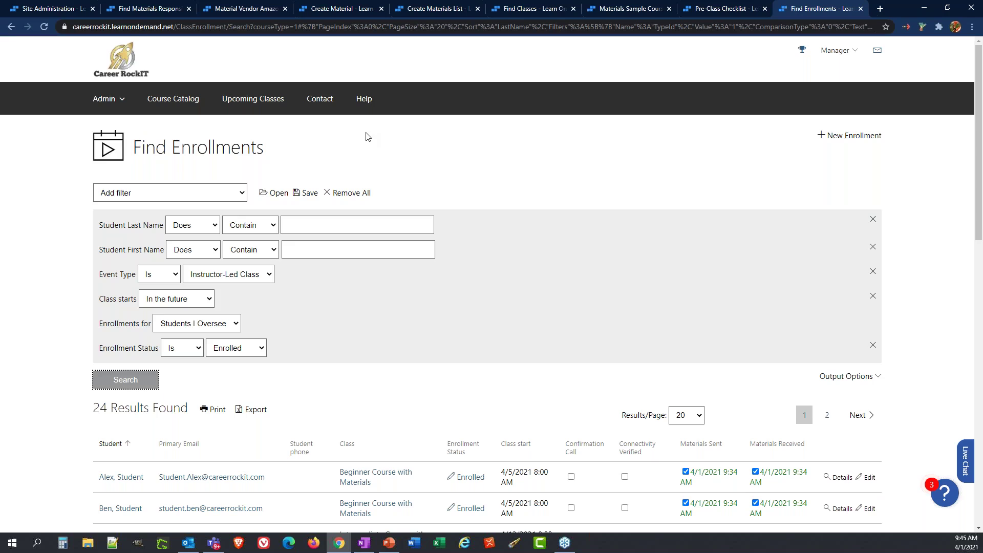
scroll(367, 136, down, 3)
click(858, 229)
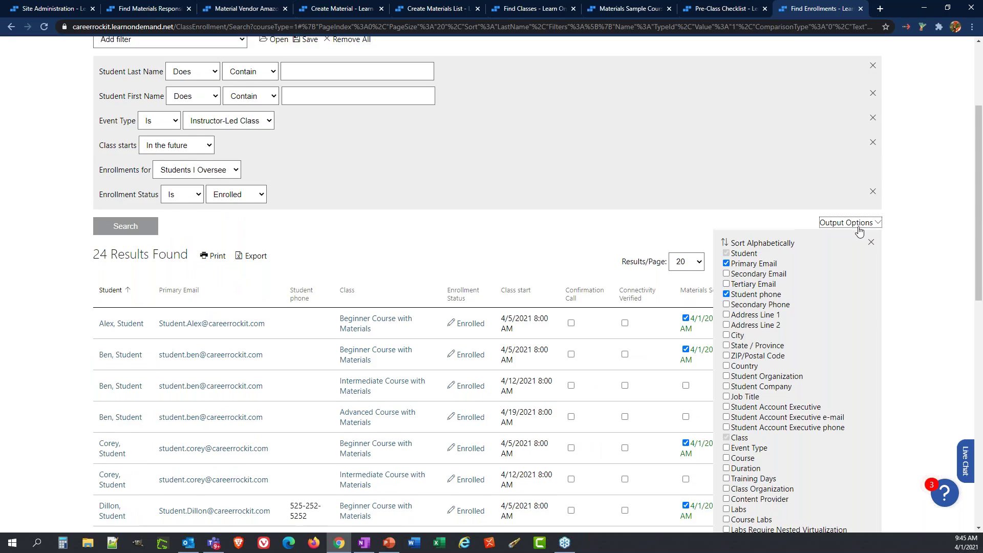
scroll(859, 230, down, 9)
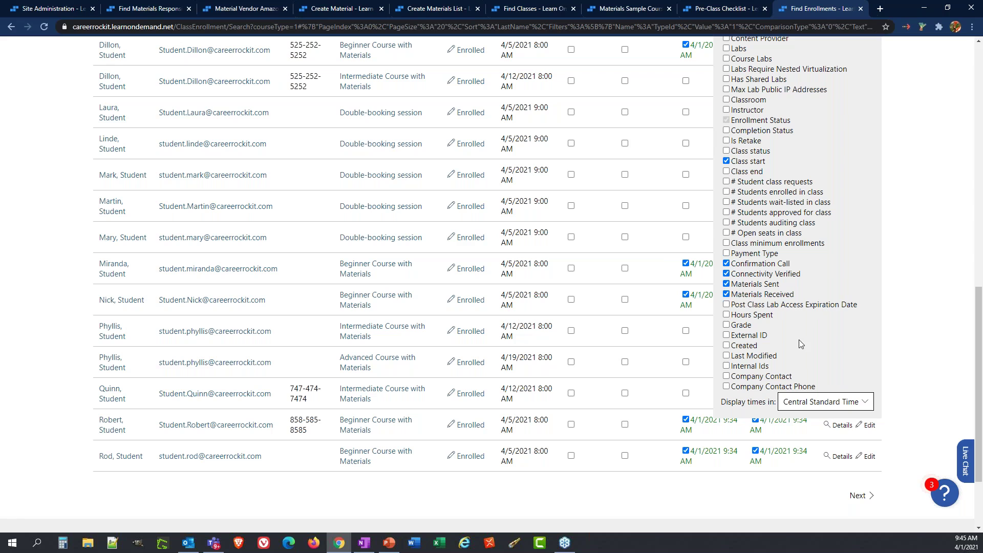
scroll(783, 335, up, 10)
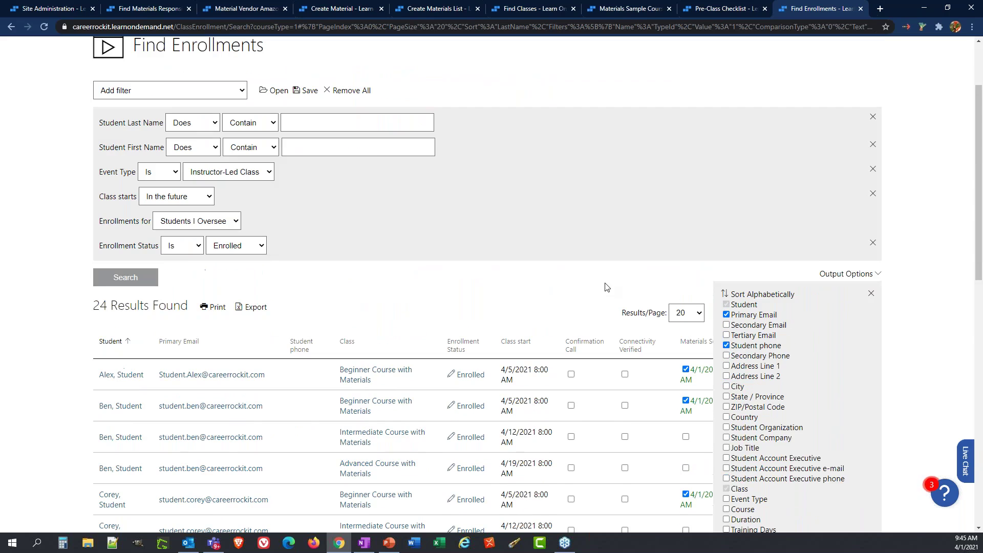
click(605, 287)
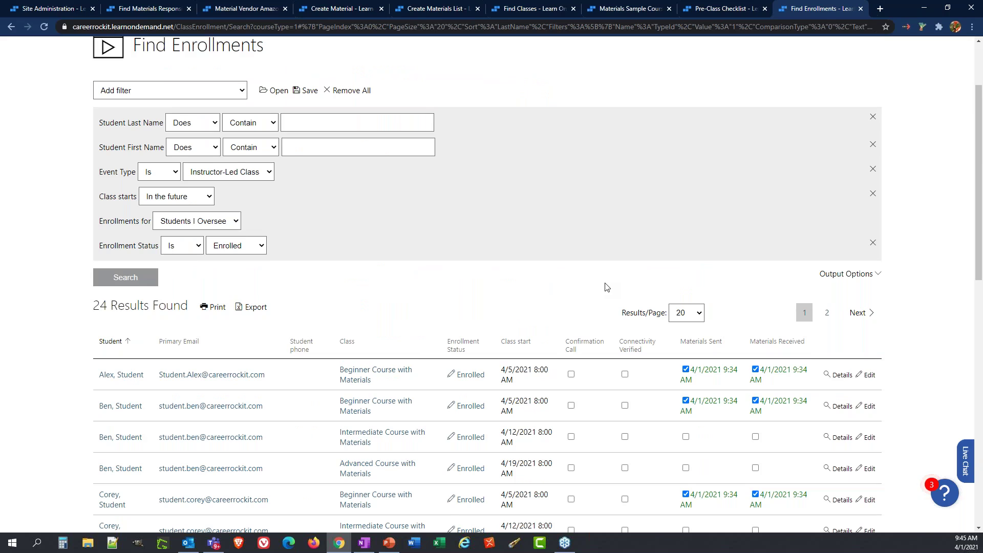
Limit the enrollment search to classes starting between 04/12/2021 and 04/30/2021 and rerun it.
scroll(606, 287, down, 3)
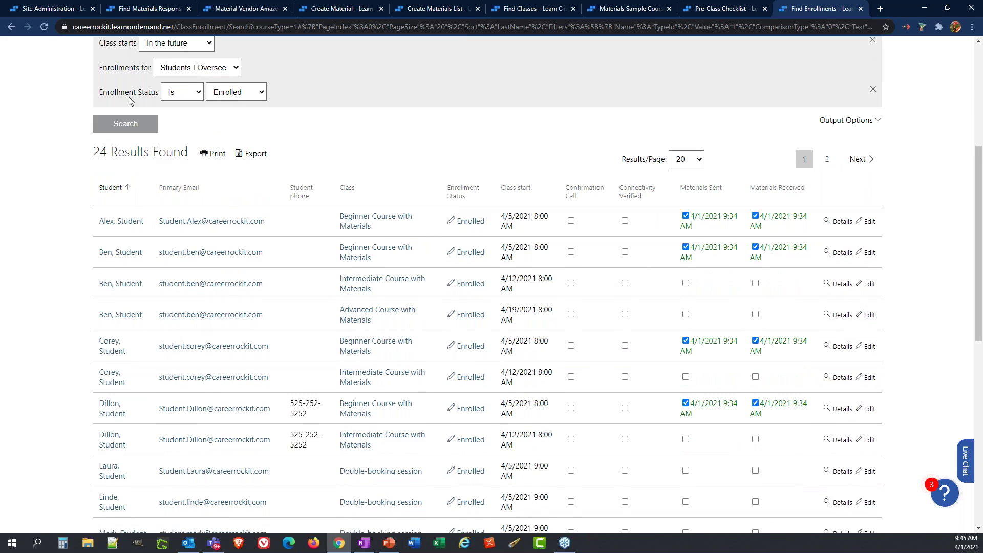
scroll(151, 89, up, 1)
click(190, 95)
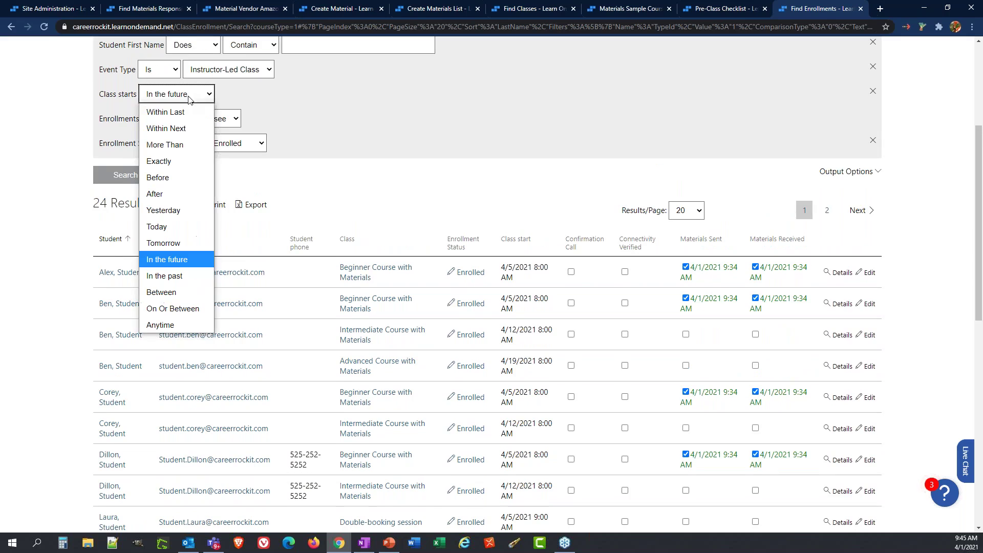
click(185, 291)
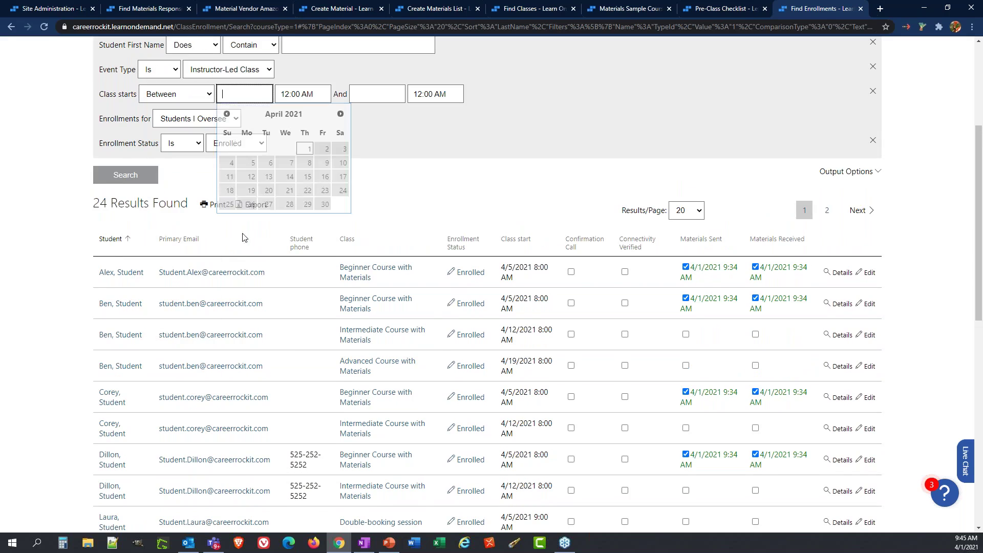
click(251, 177)
click(375, 98)
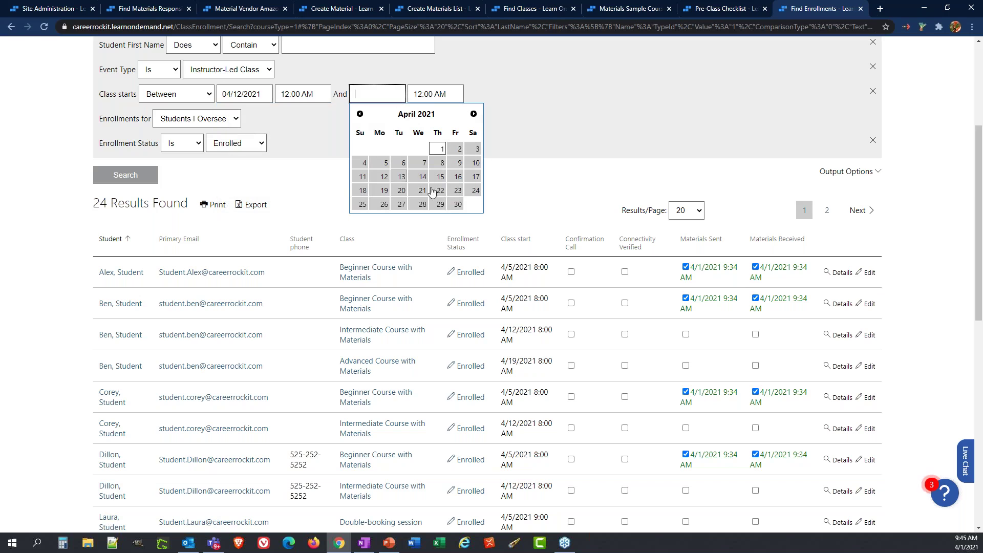
click(454, 204)
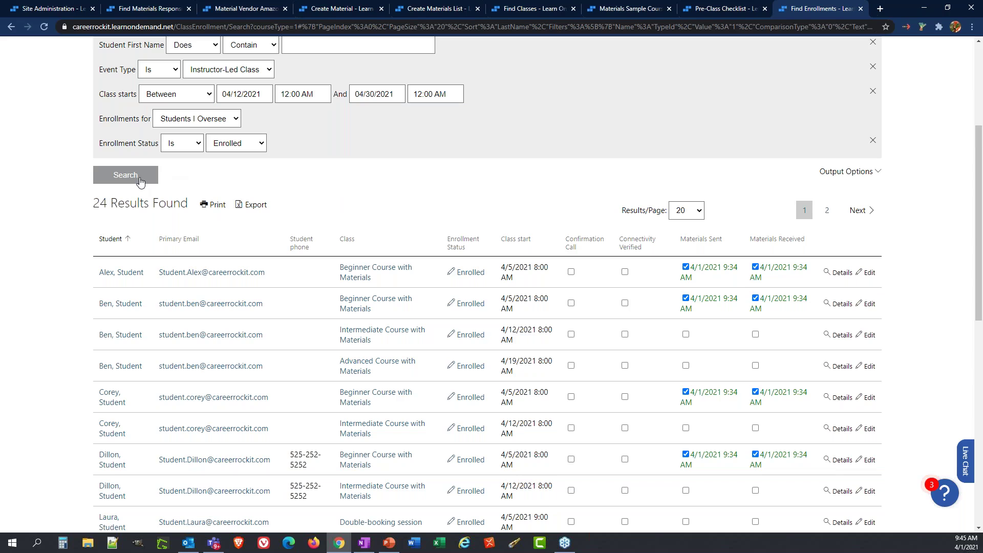
click(123, 178)
scroll(71, 186, down, 2)
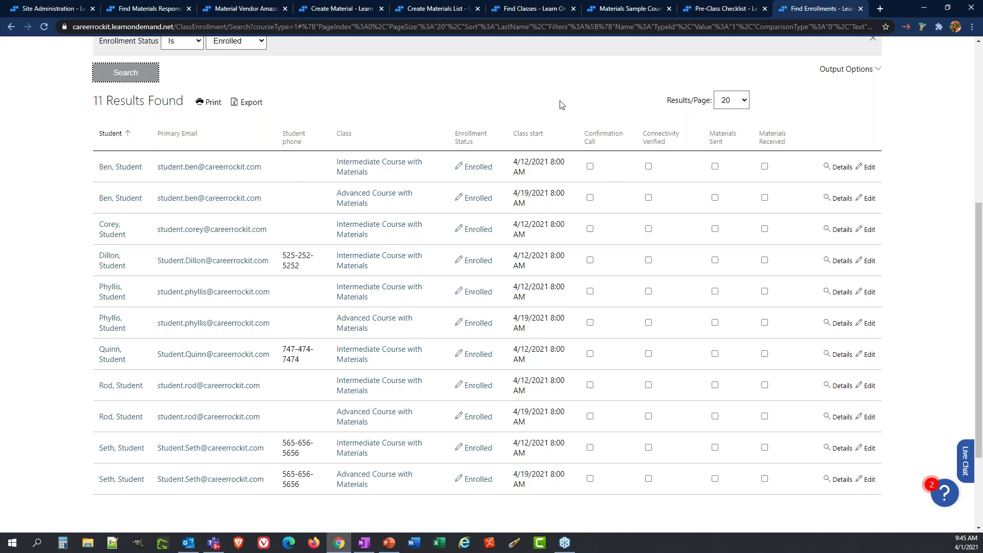
click(457, 91)
scroll(456, 90, up, 6)
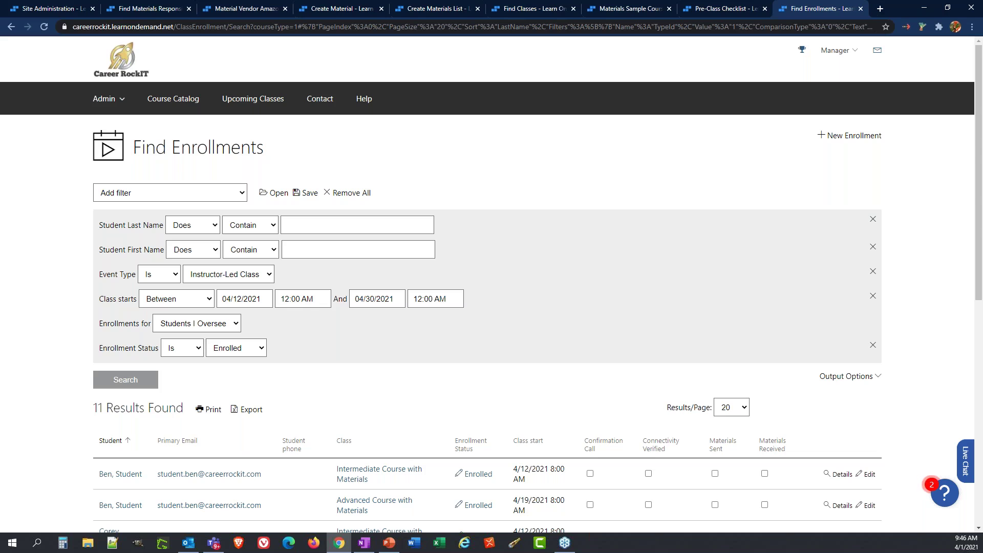
Switch to the PowerPoint slide show and advance to the Resources slide.
key(alt+Tab)
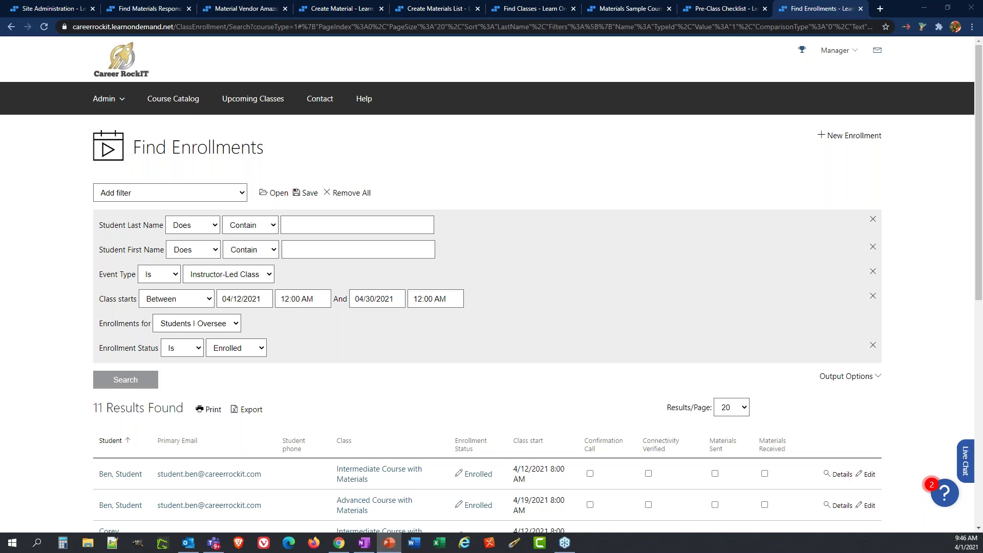
key(Right)
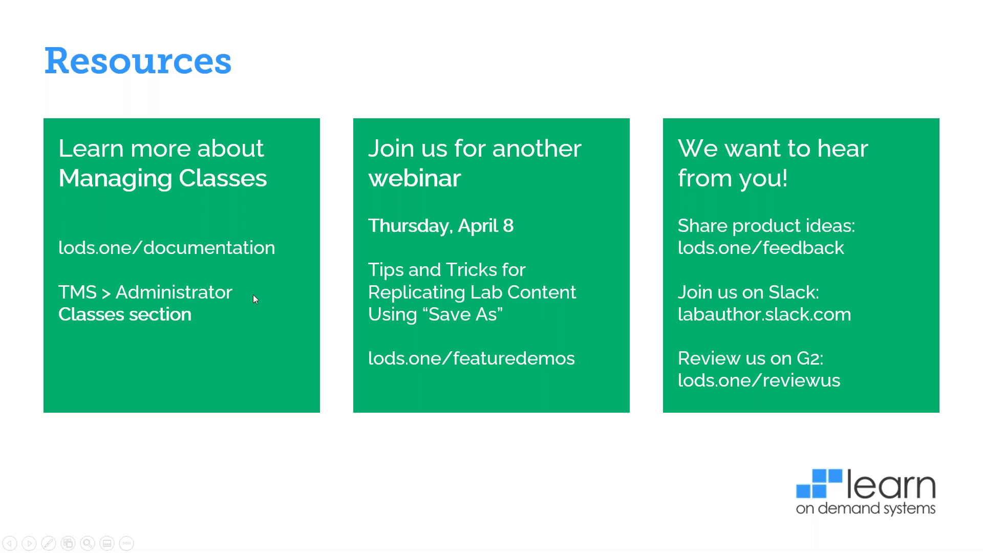